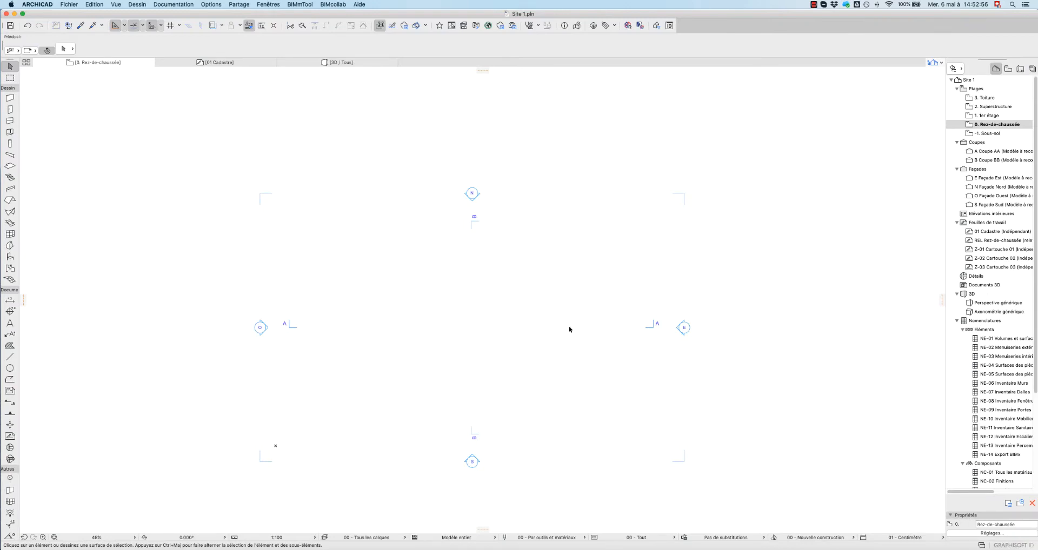
# Step: Open the 01 Cadastre worksheet and set the Drawing tool defaults to use the drawing's internal origin as anchor point
pyautogui.click(999, 233)
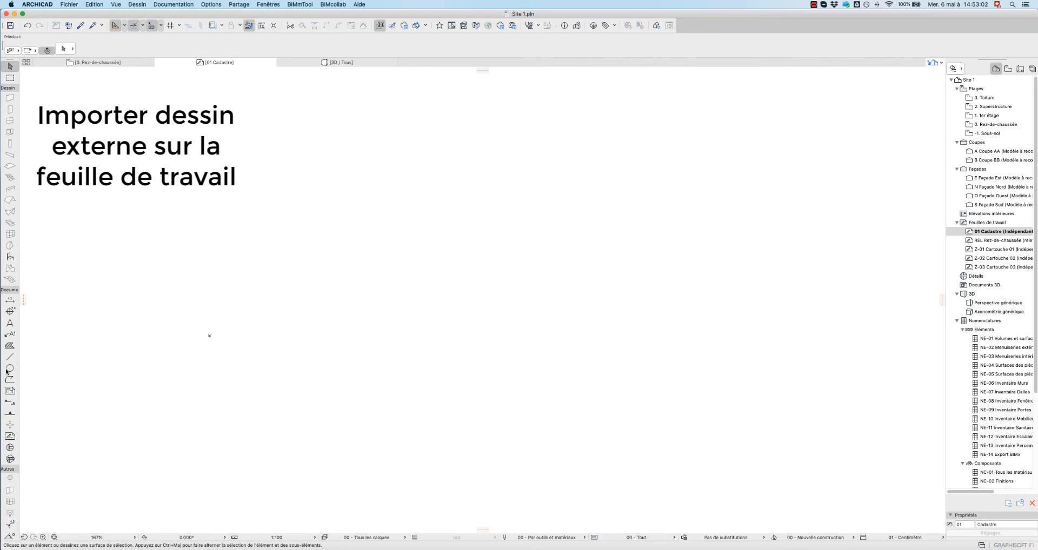
pyautogui.click(12, 392)
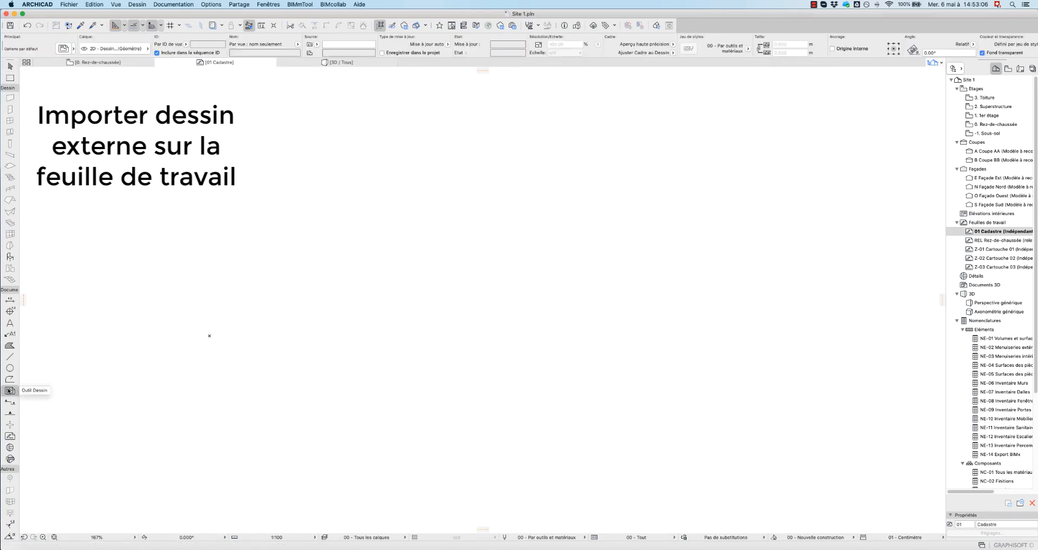
pyautogui.click(69, 47)
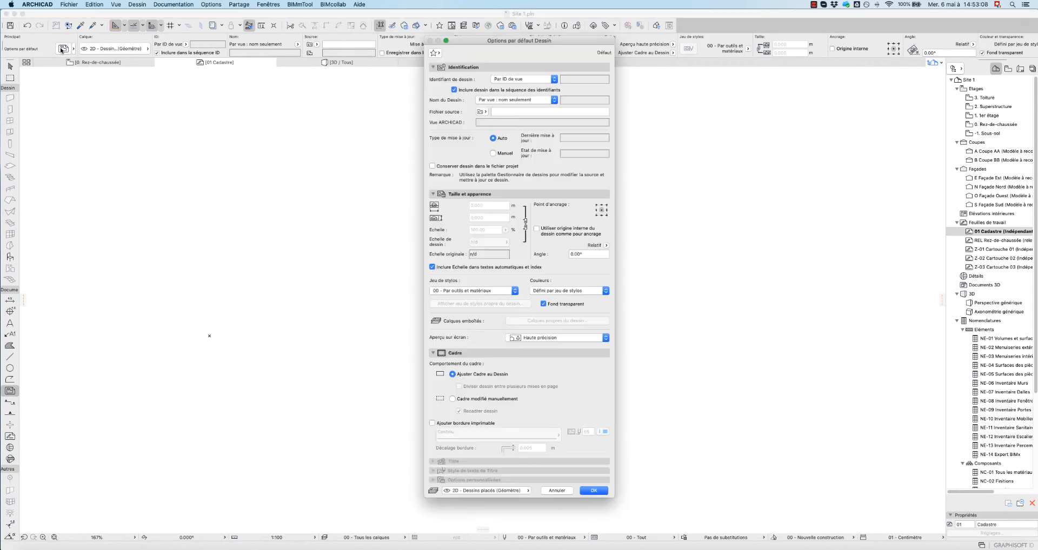
pyautogui.click(536, 229)
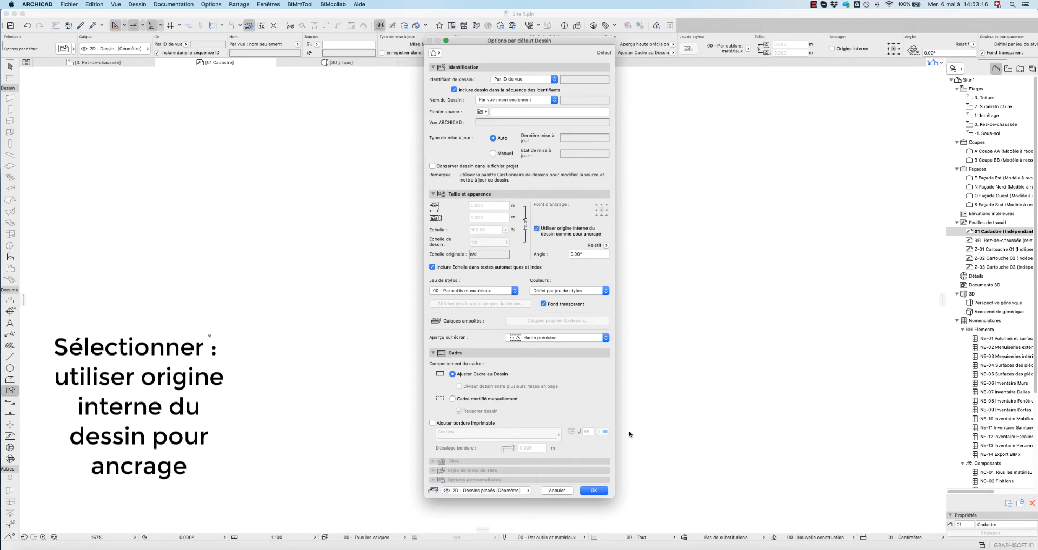
pyautogui.click(593, 491)
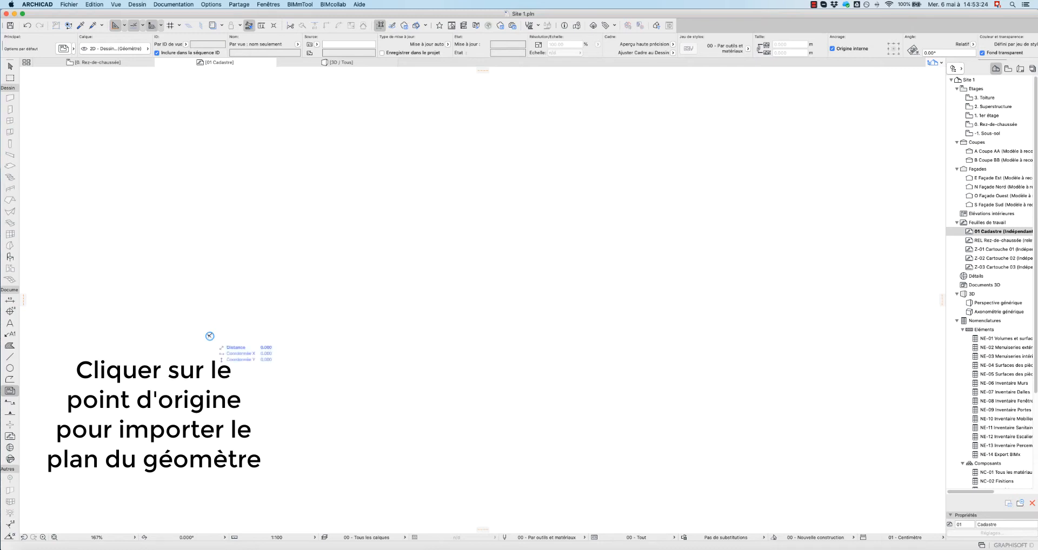
# Step: Place Montagne.dxf on the worksheet's origin as an external drawing, with one drawing unit equal to 1 metre
pyautogui.click(210, 337)
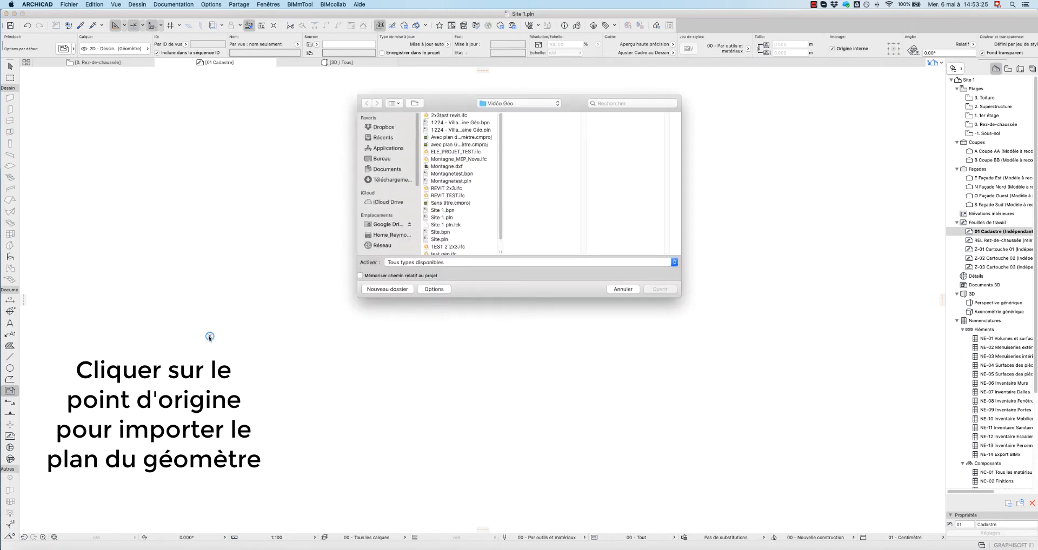
pyautogui.click(454, 167)
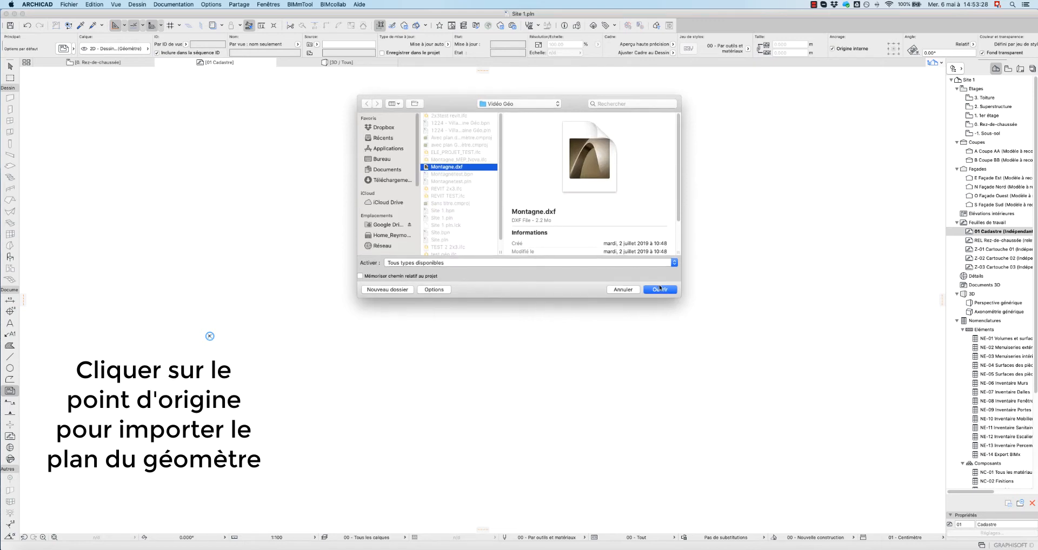
pyautogui.click(661, 289)
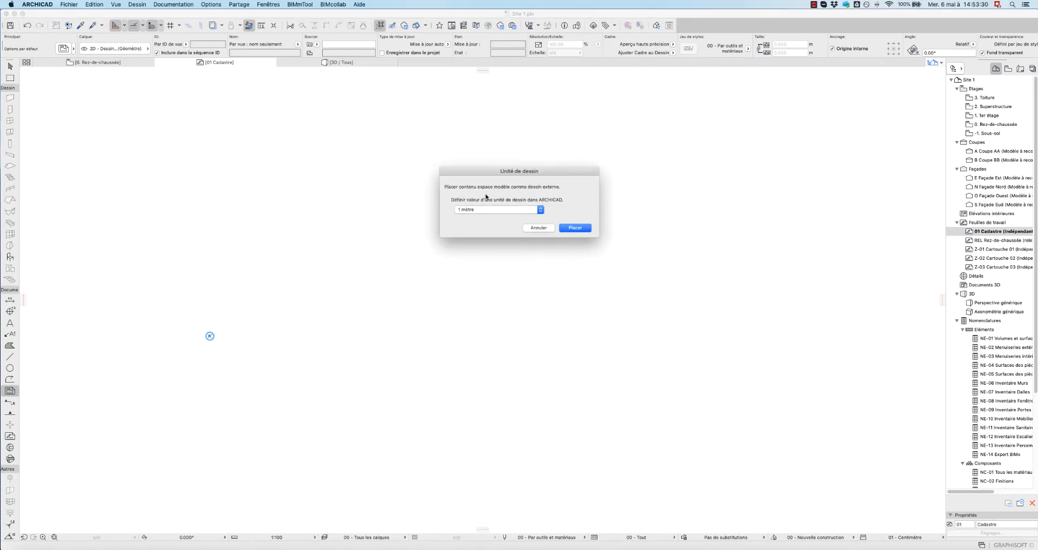
pyautogui.click(576, 228)
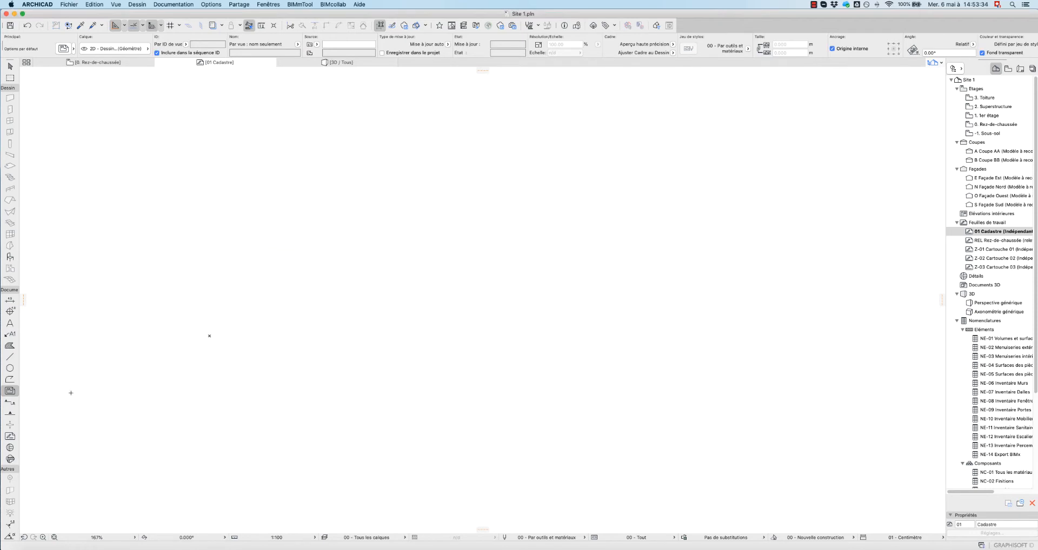
# Step: Draw a circle with a 5 m radius centred on the worksheet's origin as an origin marker
pyautogui.click(10, 368)
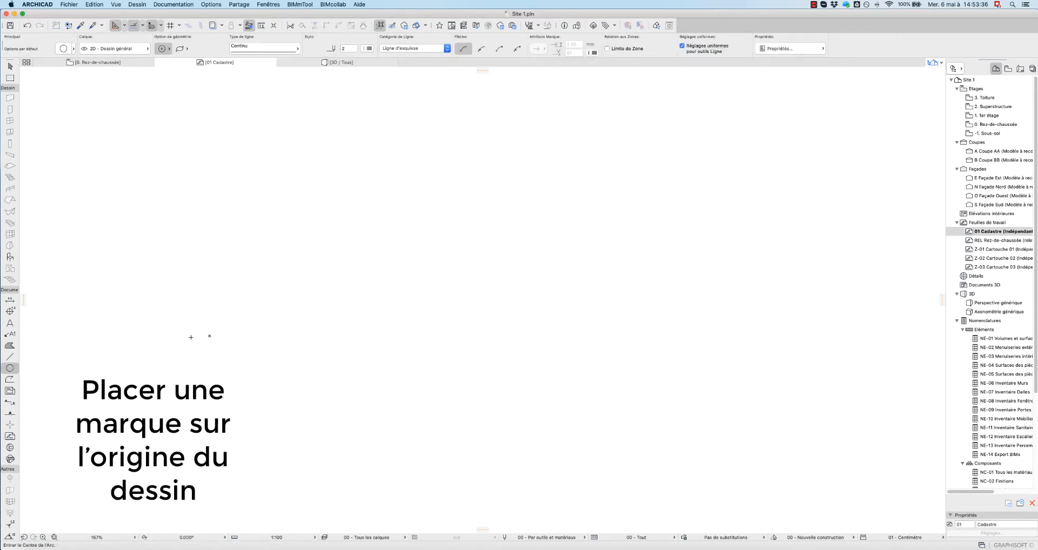
pyautogui.click(210, 336)
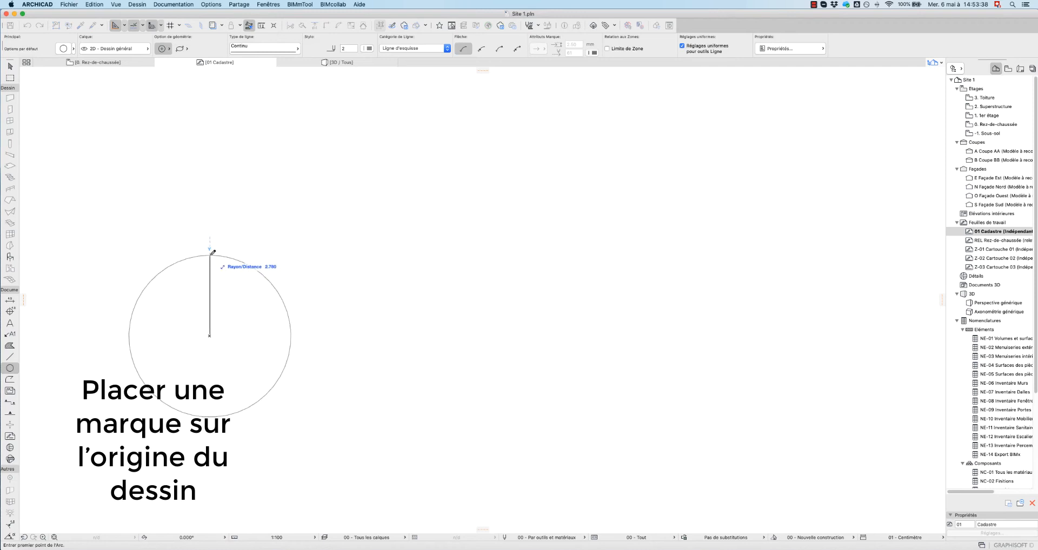
pyautogui.write('5')
pyautogui.press('Return')
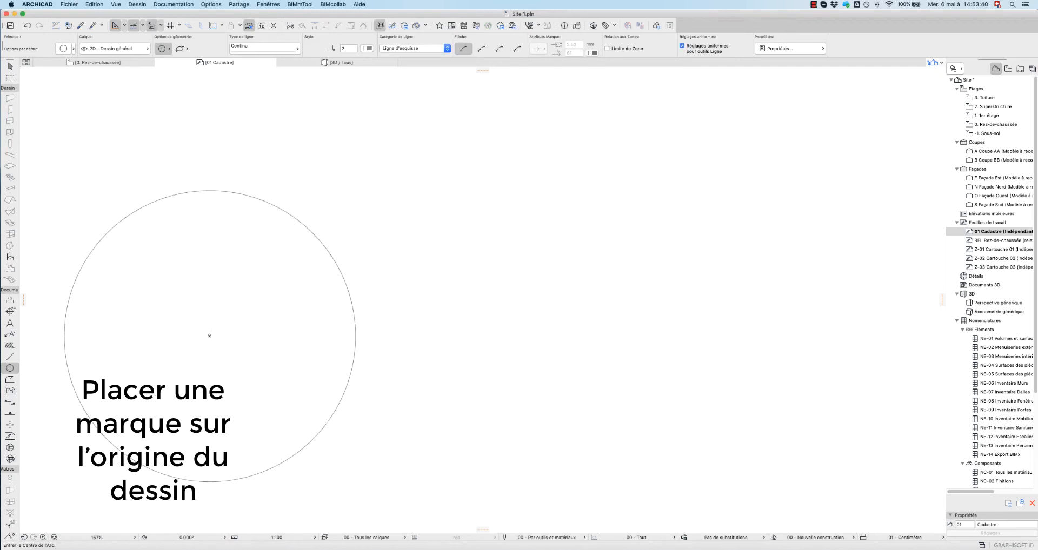
# Step: Draw a vertical line about 6.1 m long upward from the circle's centre to complete the origin mark
pyautogui.click(10, 357)
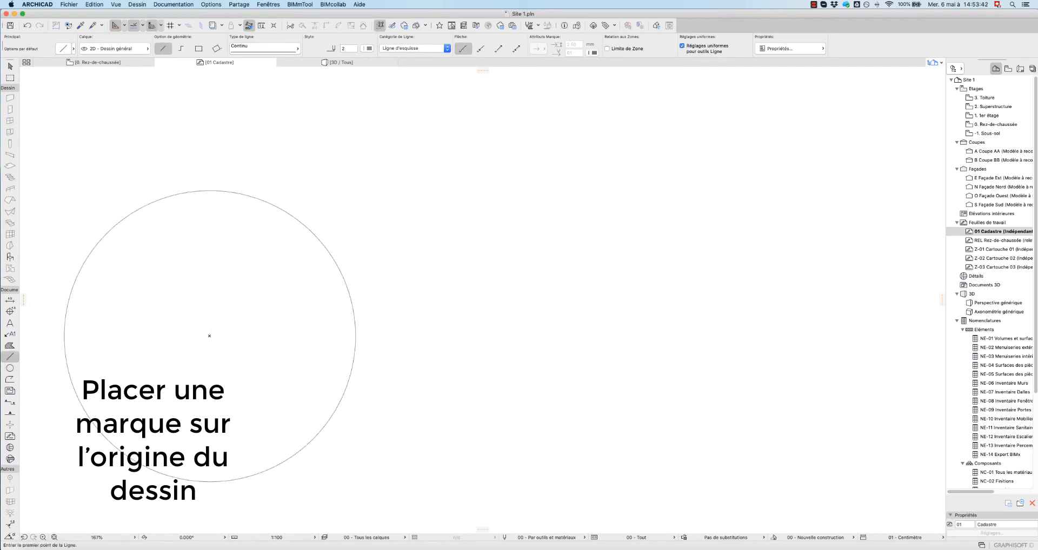
pyautogui.click(210, 336)
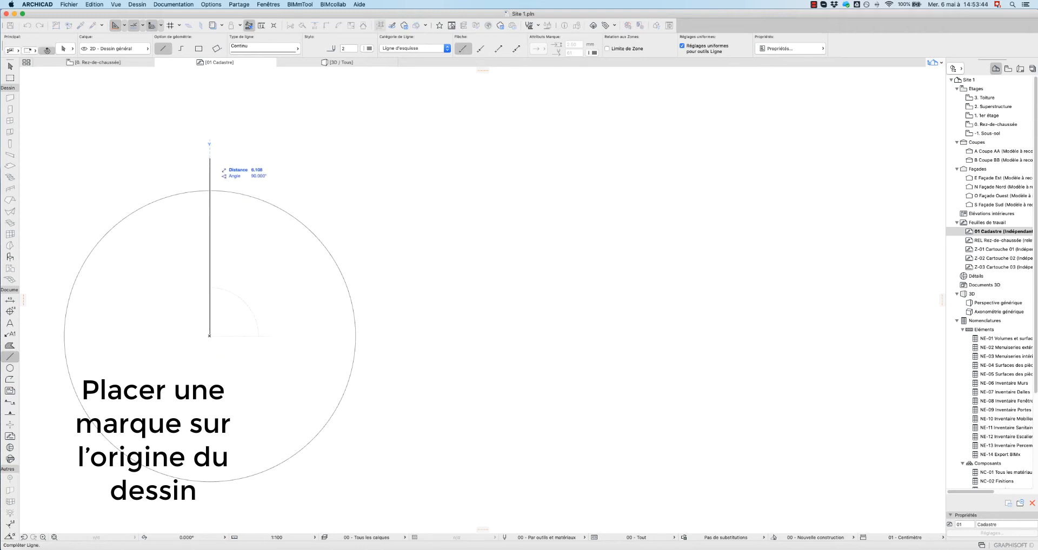
pyautogui.click(209, 158)
pyautogui.press('Escape')
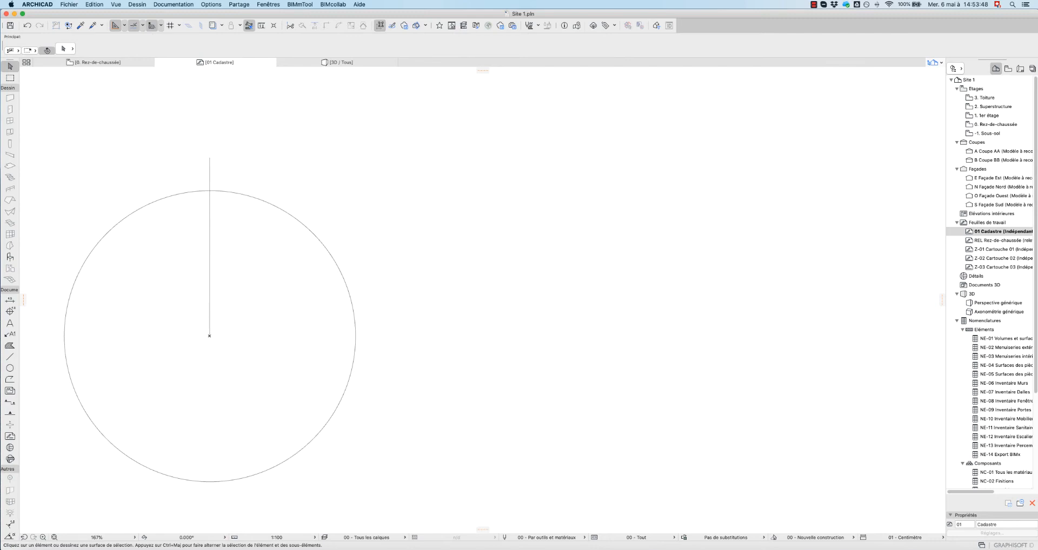
# Step: Set the Object tool to the "Point de référence de localisation" object from IFC.bundle, keeping its default options
pyautogui.click(54, 538)
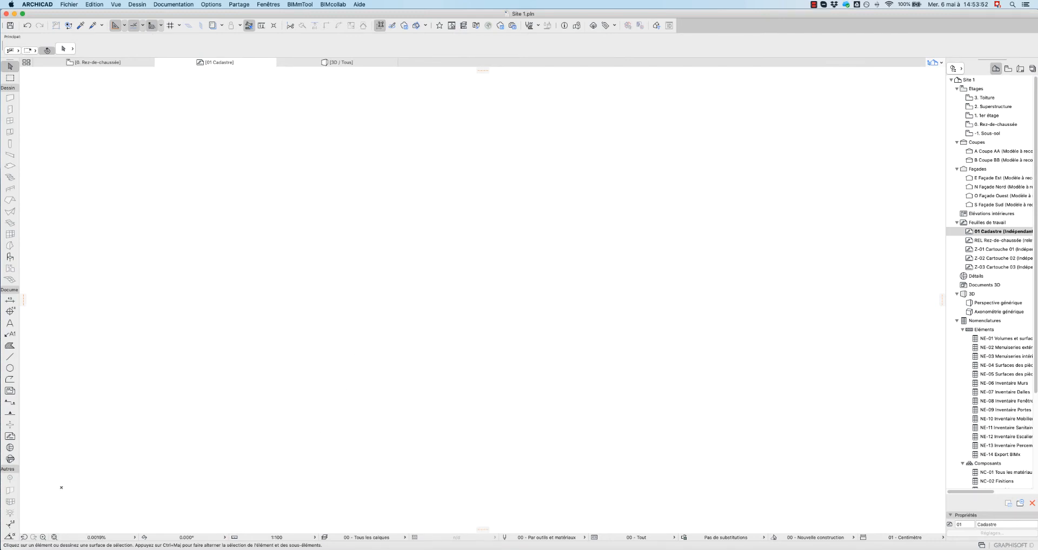
pyautogui.moveTo(921, 156); pyautogui.dragTo(842, 83)
pyautogui.scroll(15, 902, 112)
pyautogui.scroll(10, 889, 224)
pyautogui.moveTo(564, 255); pyautogui.dragTo(495, 313, button='middle')
pyautogui.press('Escape')
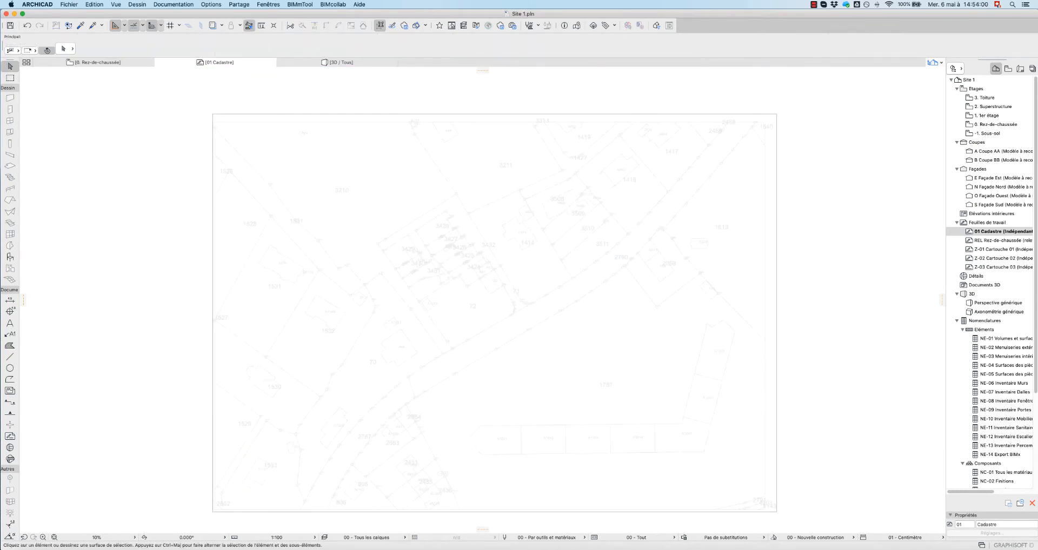
pyautogui.scroll(5, 451, 372)
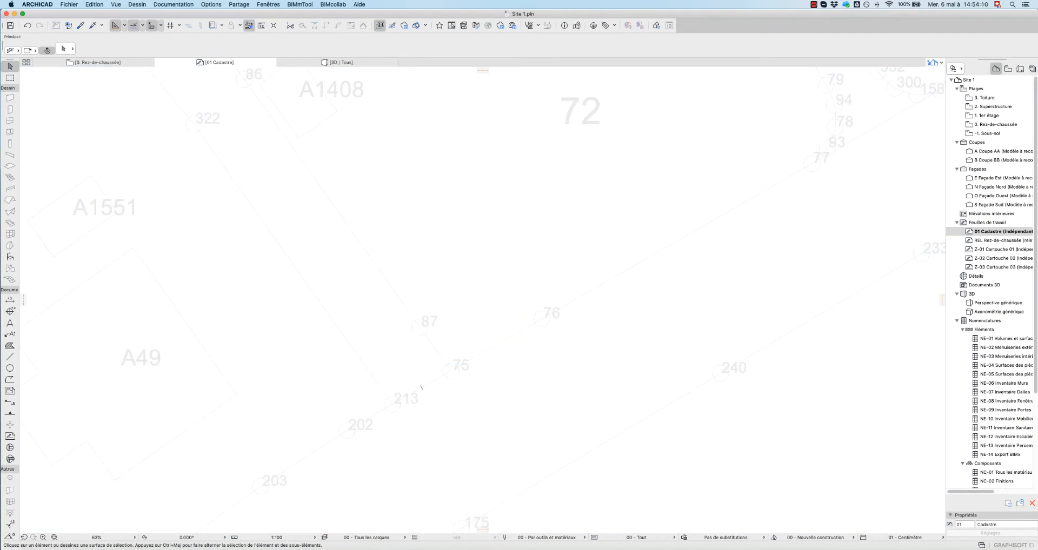
pyautogui.click(9, 257)
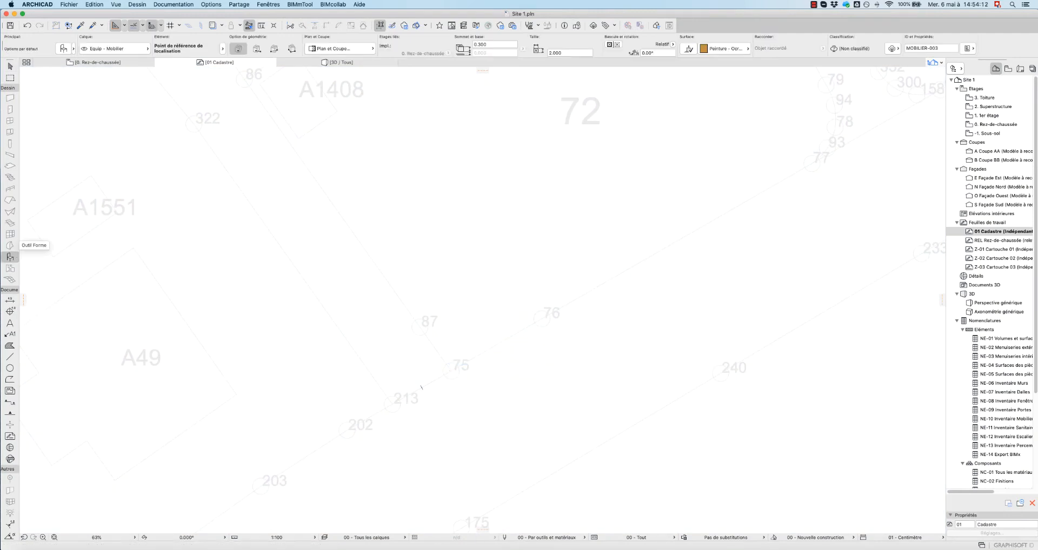
pyautogui.click(64, 48)
pyautogui.click(385, 162)
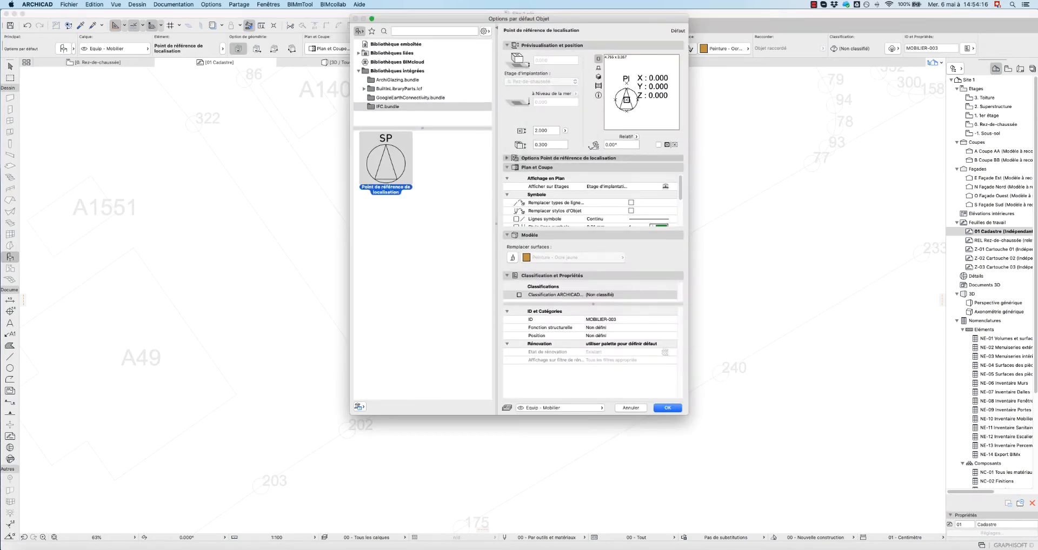
pyautogui.click(568, 158)
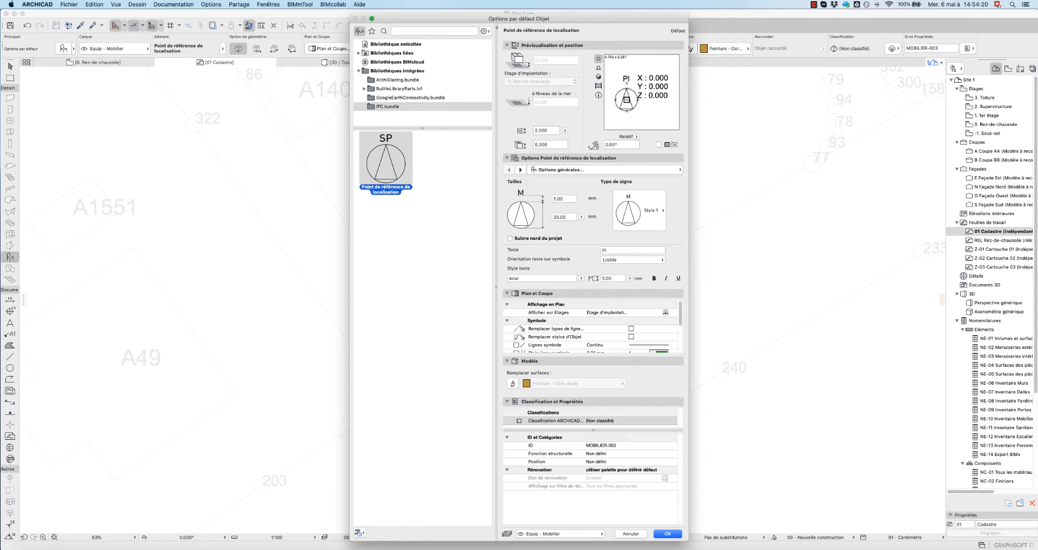
pyautogui.press('Return')
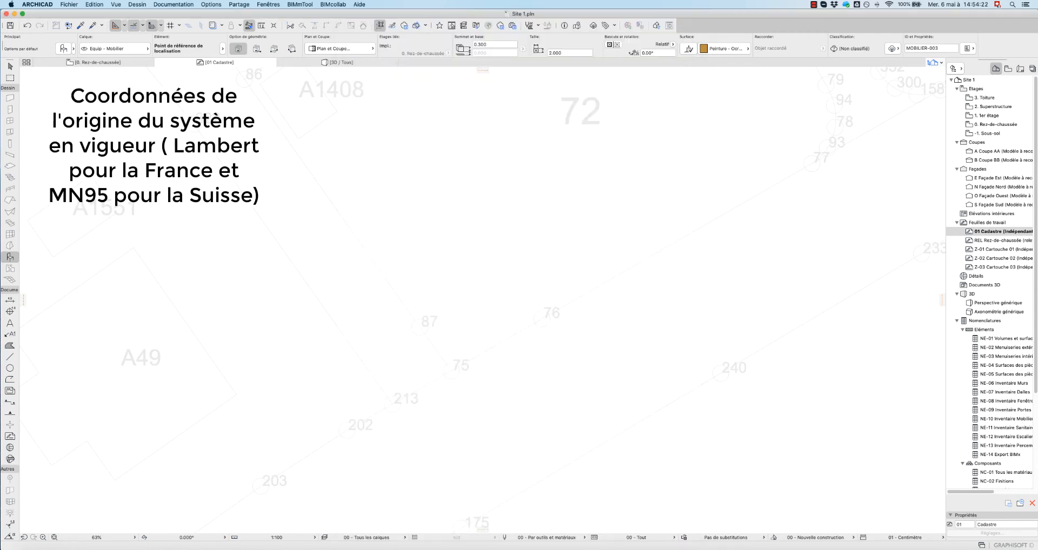
# Step: Place the location reference point object on survey point 75 of the imported cadastral plan
pyautogui.click(452, 372)
pyautogui.scroll(5, 481, 349)
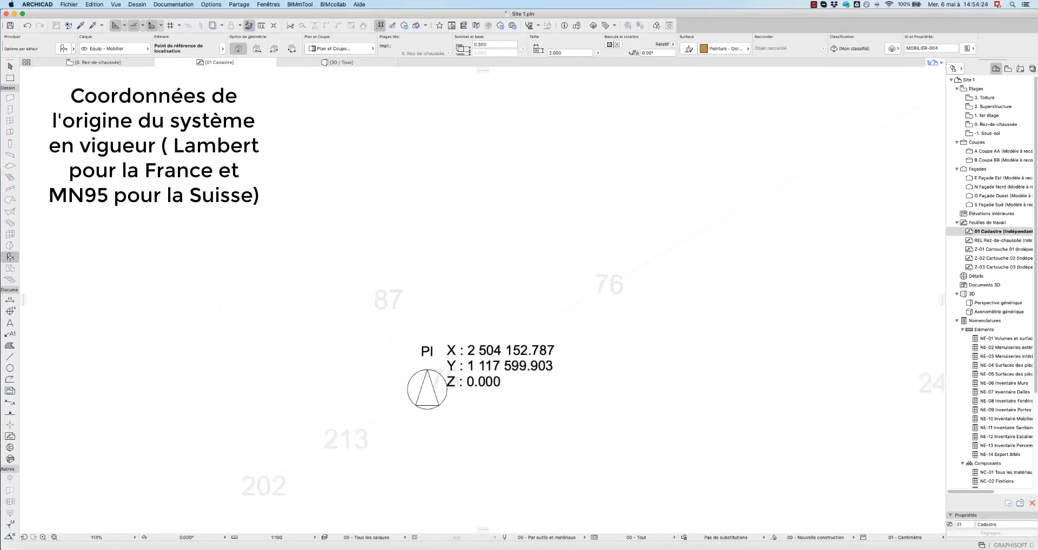
pyautogui.press('Escape')
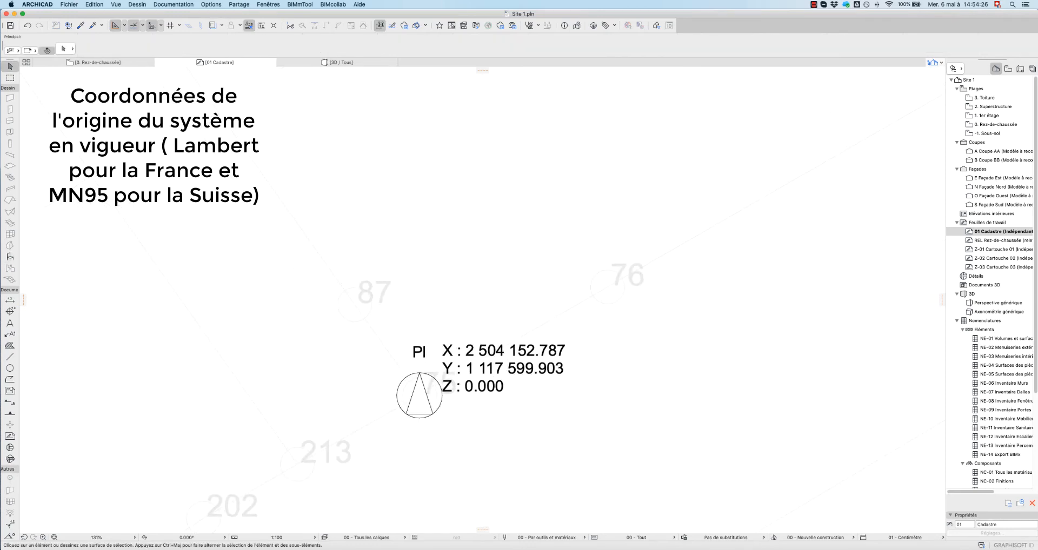
# Step: Switch to the NAVREF page in Chrome, convert the MN95 coordinates 2504127.866 / 1117599.903 to WGS84, and return to ARCHICAD
pyautogui.press('super+Tab')
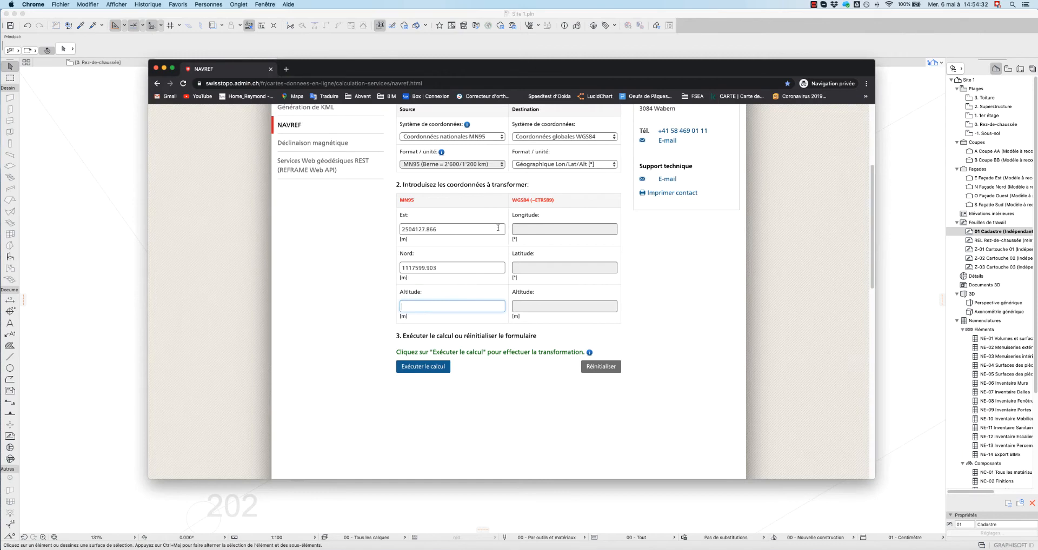
pyautogui.click(430, 367)
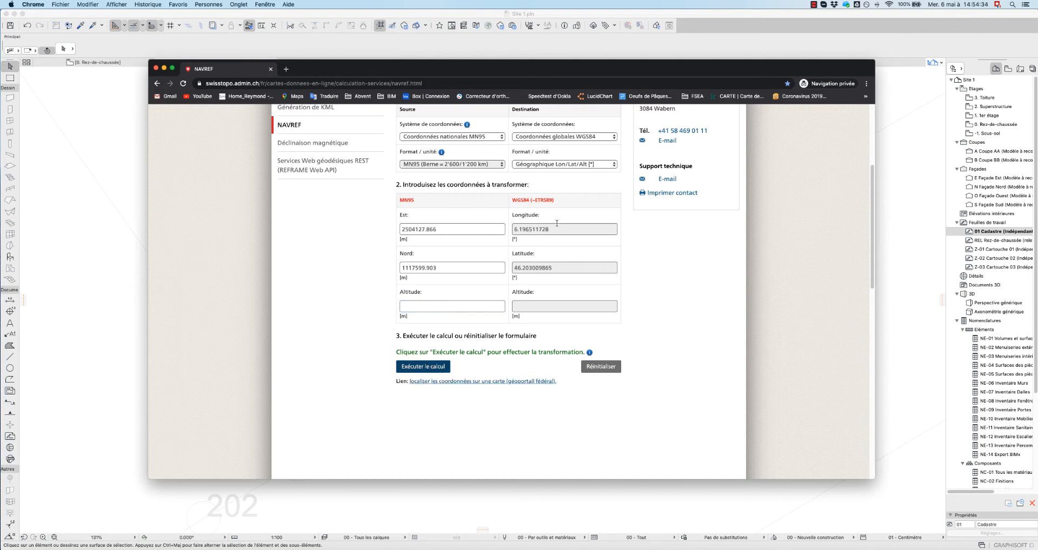
pyautogui.click(130, 221)
# Step: Open the project location settings, check the position on the Google Maps satellite view, and accept the settings
pyautogui.click(577, 26)
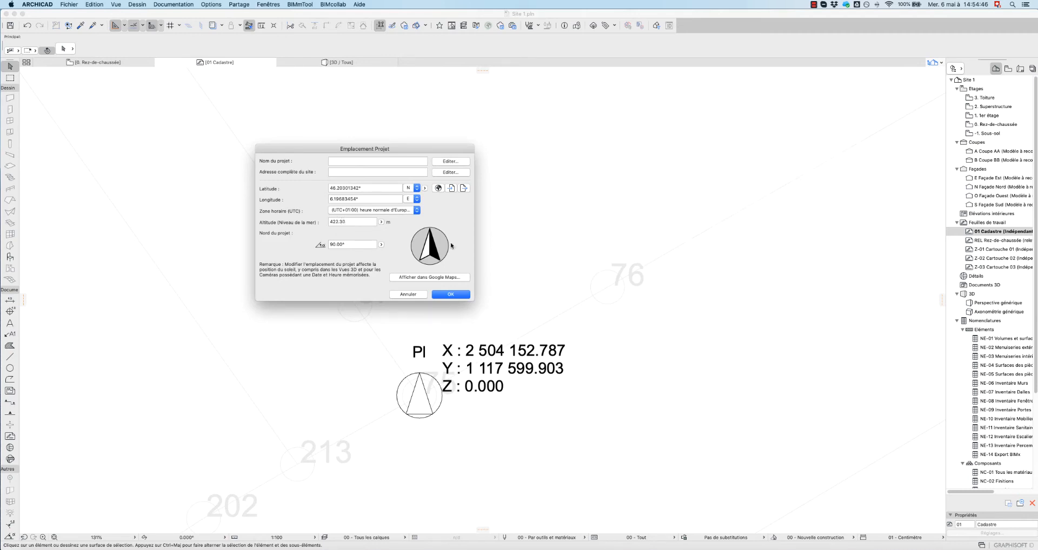
pyautogui.click(442, 277)
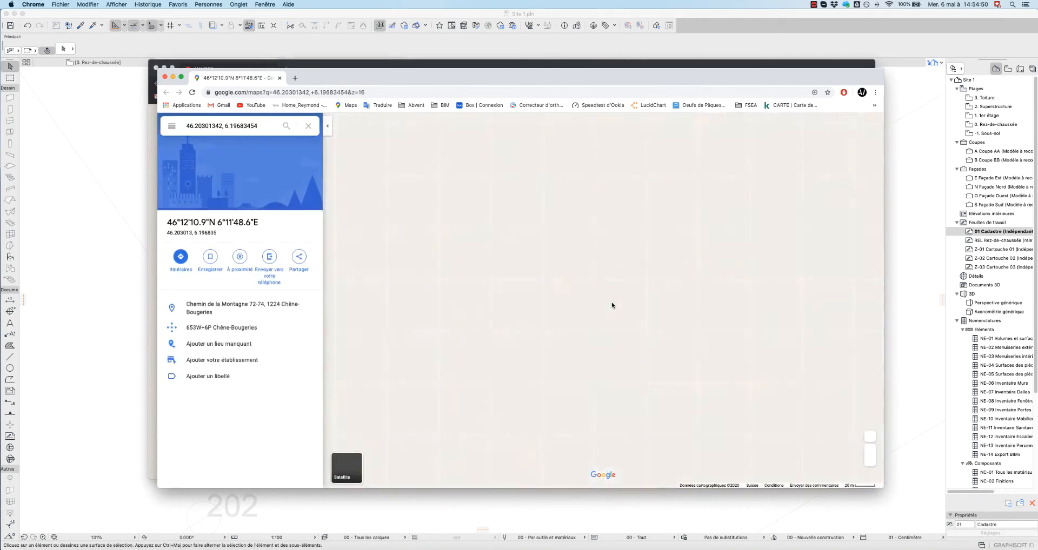
pyautogui.click(346, 463)
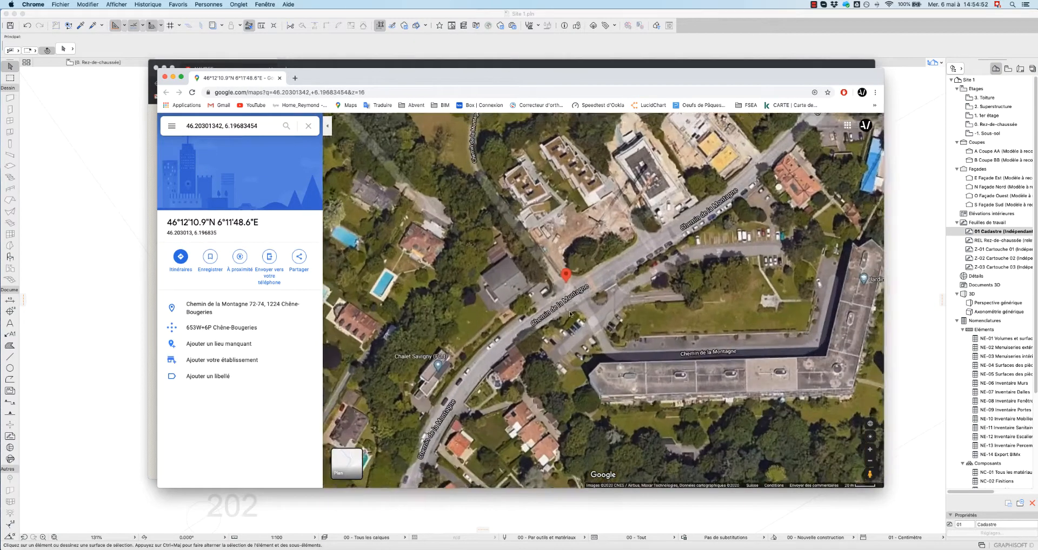
pyautogui.click(98, 267)
pyautogui.click(450, 294)
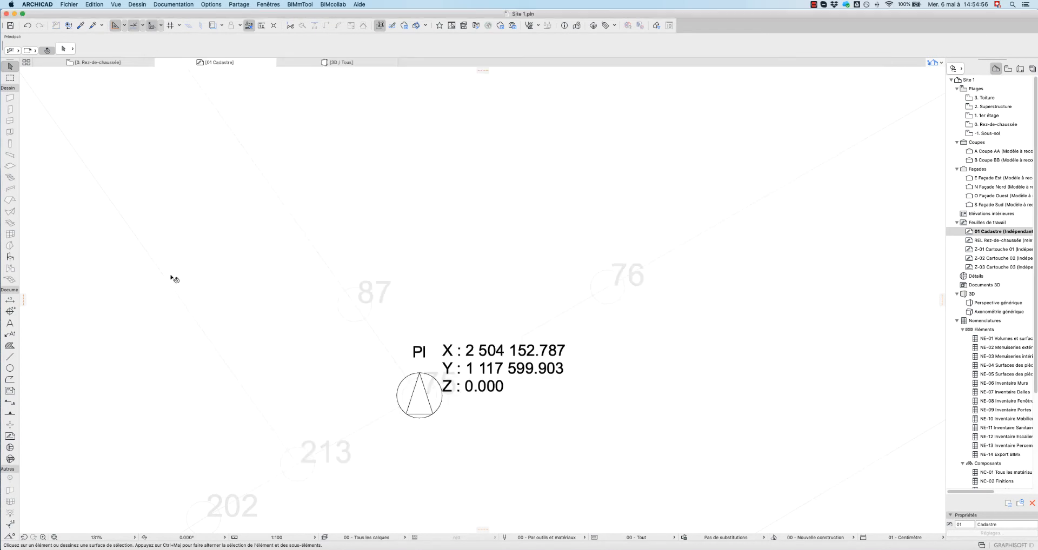
# Step: Delete the location reference point object placed on survey point 75
pyautogui.click(439, 413)
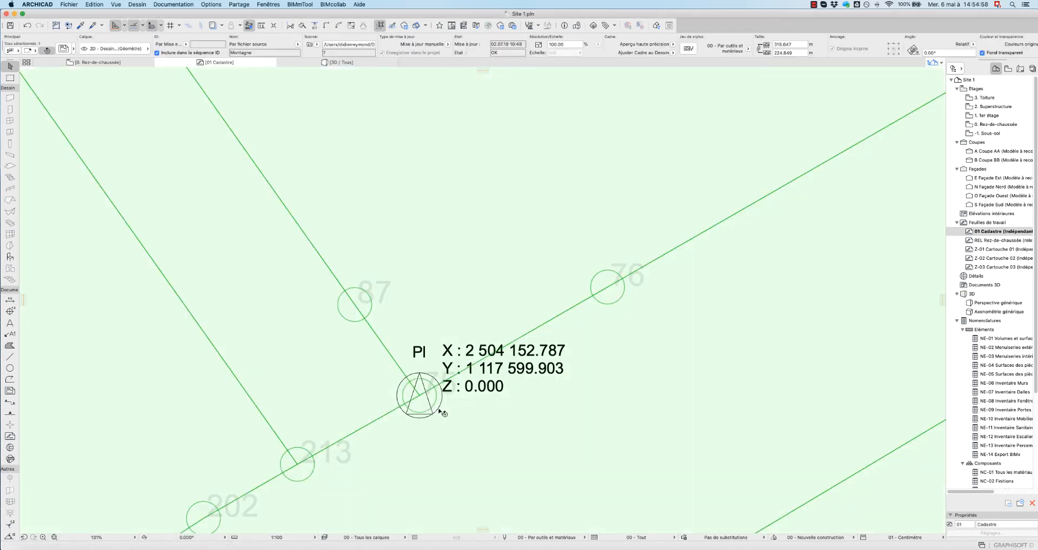
pyautogui.press('Escape')
pyautogui.click(431, 417)
pyautogui.press('Escape')
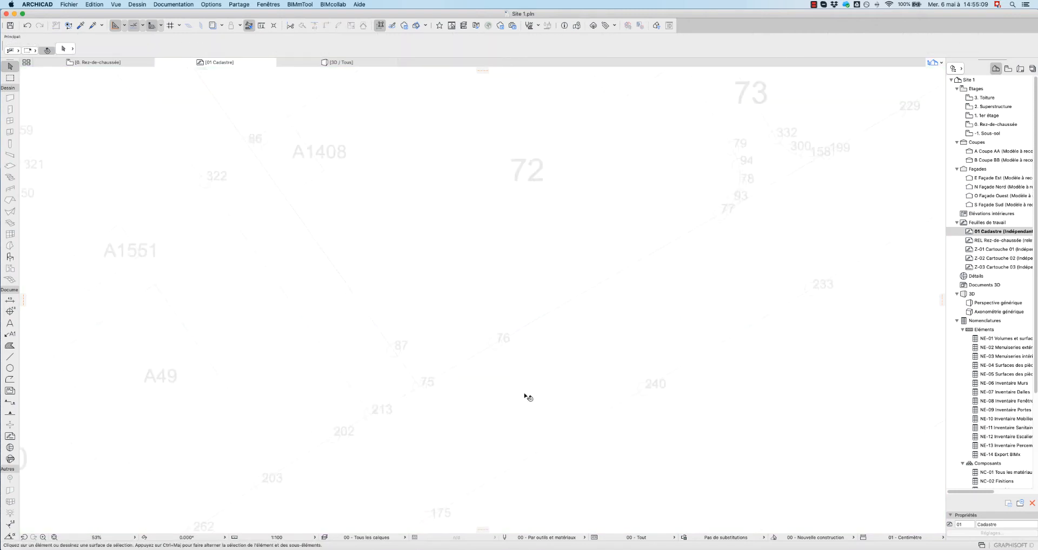
# Step: Select everything in the worksheet and move it from survey point 75 to the project origin
pyautogui.click(95, 4)
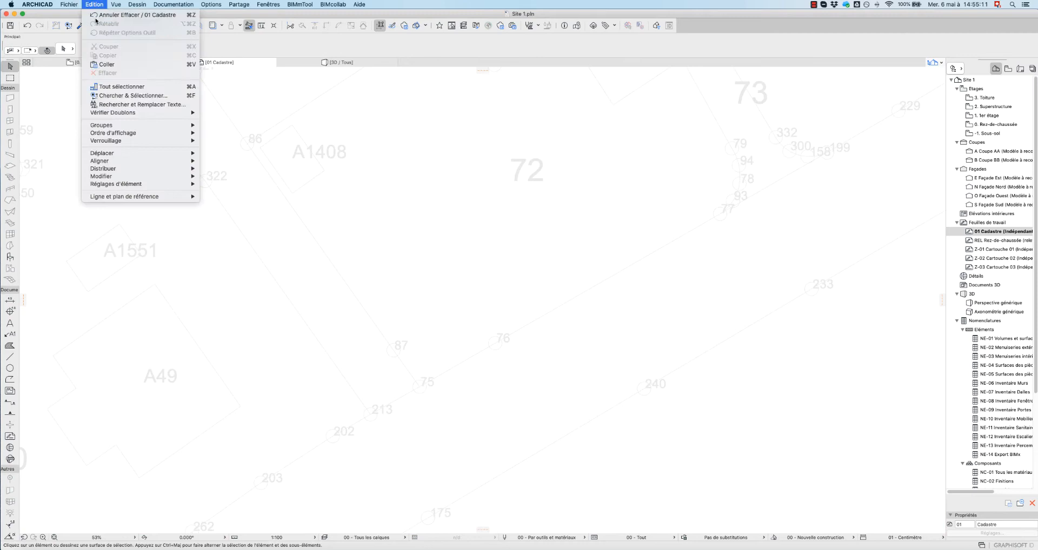
pyautogui.click(122, 86)
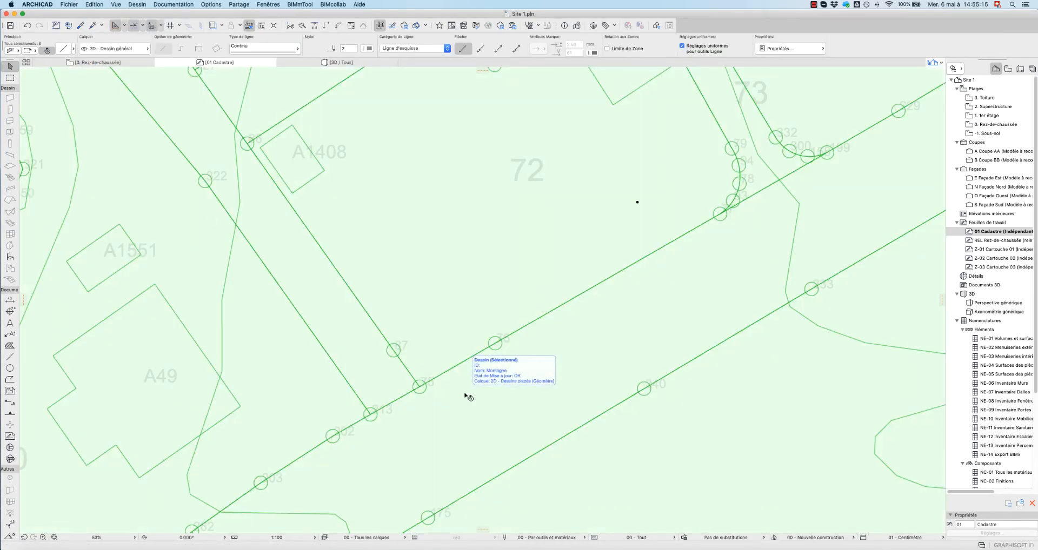
pyautogui.press('super+d')
pyautogui.click(419, 387)
pyautogui.scroll(-15, 419, 387)
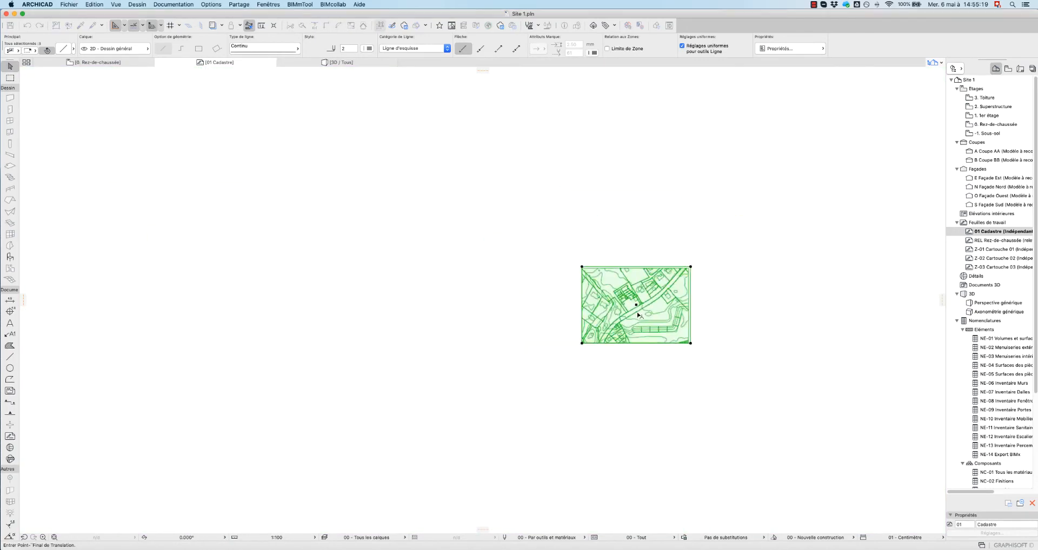
pyautogui.scroll(-5, 517, 389)
pyautogui.moveTo(517, 389)
pyautogui.mouseDown(button='middle')
pyautogui.moveTo(711, 246)
pyautogui.moveTo(592, 321)
pyautogui.moveTo(826, 160)
pyautogui.moveTo(721, 239)
pyautogui.moveTo(776, 198)
pyautogui.mouseUp(button='middle')
pyautogui.scroll(-2, 536, 344)
pyautogui.scroll(-3, 652, 273)
pyautogui.moveTo(651, 273); pyautogui.dragTo(818, 173, button='middle')
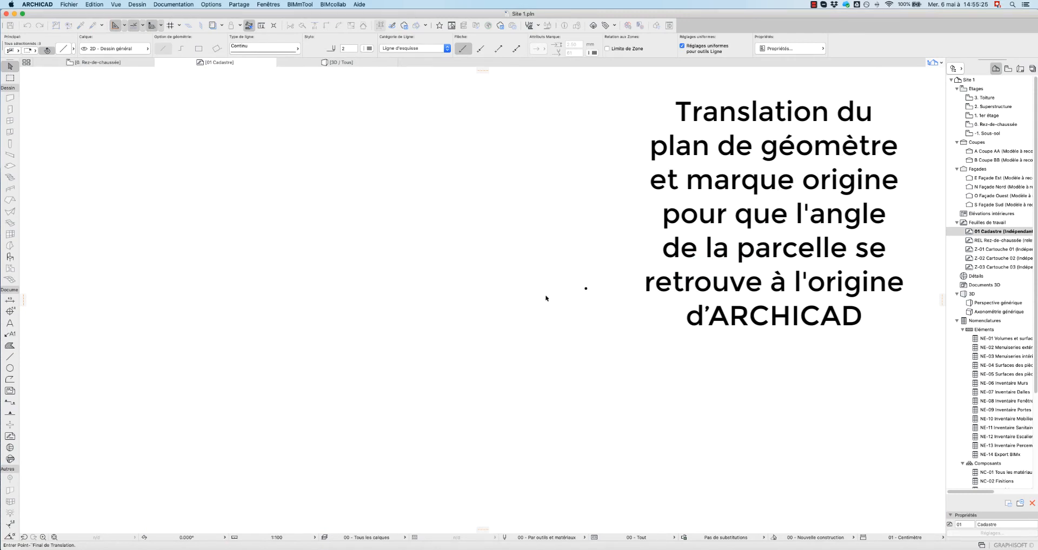
pyautogui.moveTo(592, 291); pyautogui.dragTo(566, 274, button='middle')
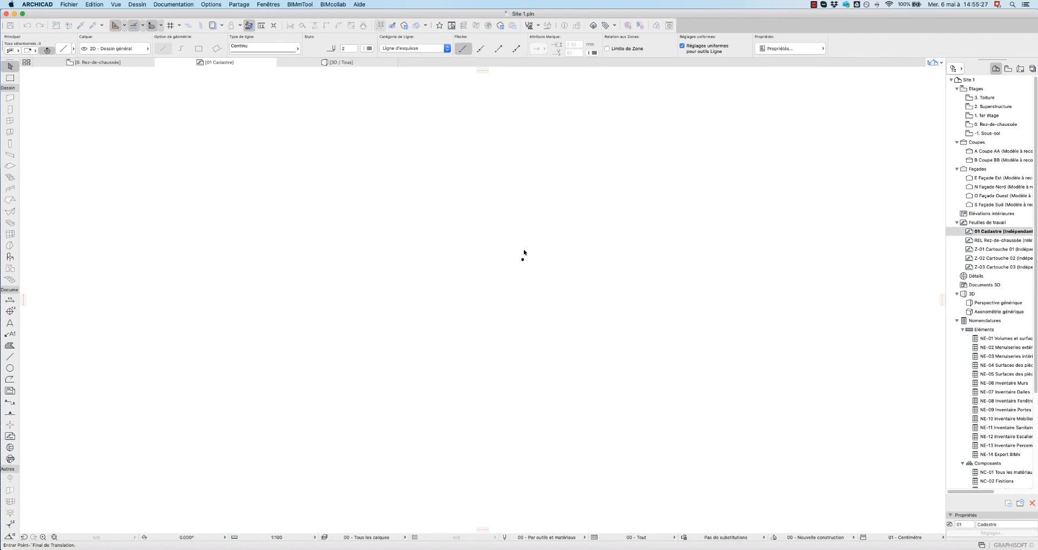
pyautogui.scroll(5, 521, 268)
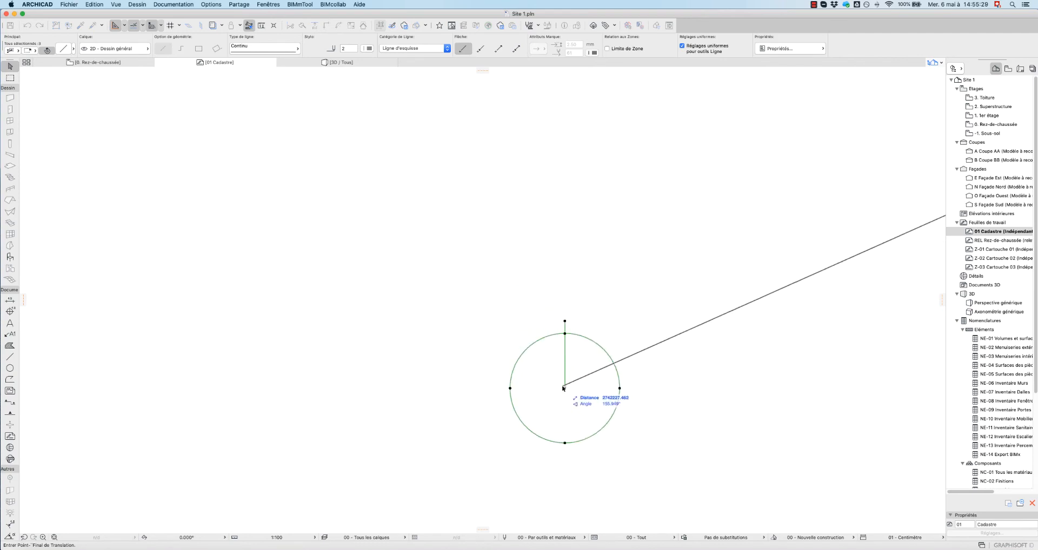
pyautogui.scroll(-5, 568, 390)
pyautogui.scroll(-3, 653, 367)
pyautogui.moveTo(653, 367); pyautogui.dragTo(547, 395, button='middle')
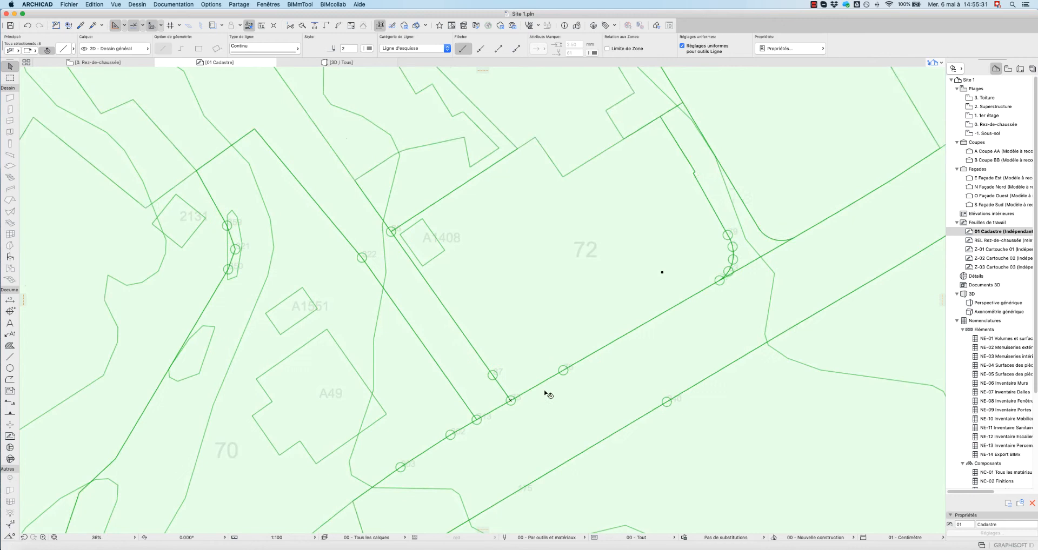
# Step: Rotate the whole plan about survey point 75 so that the upper boundary of parcel 72 runs horizontally
pyautogui.press('super+e')
pyautogui.click(511, 401)
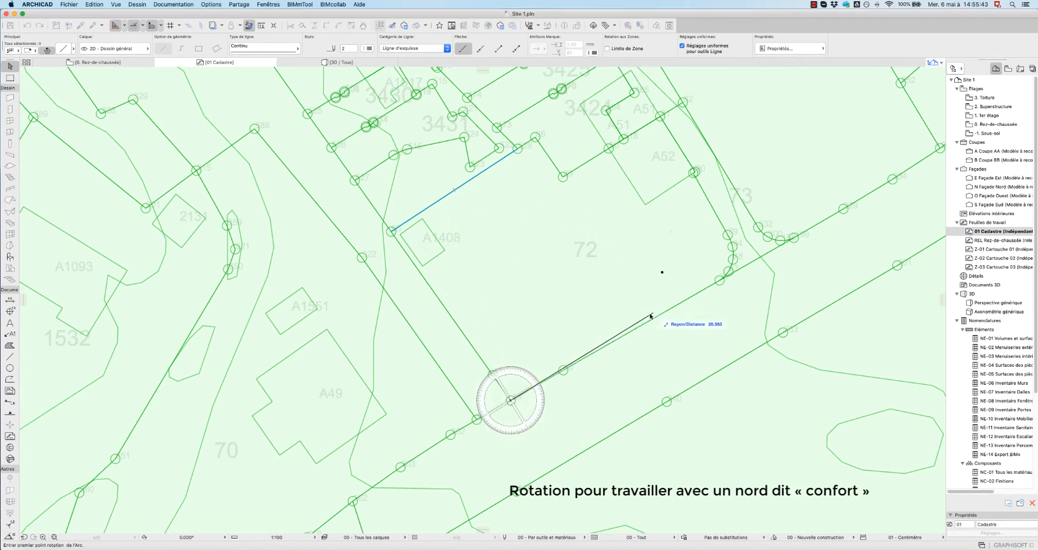
pyautogui.click(631, 322)
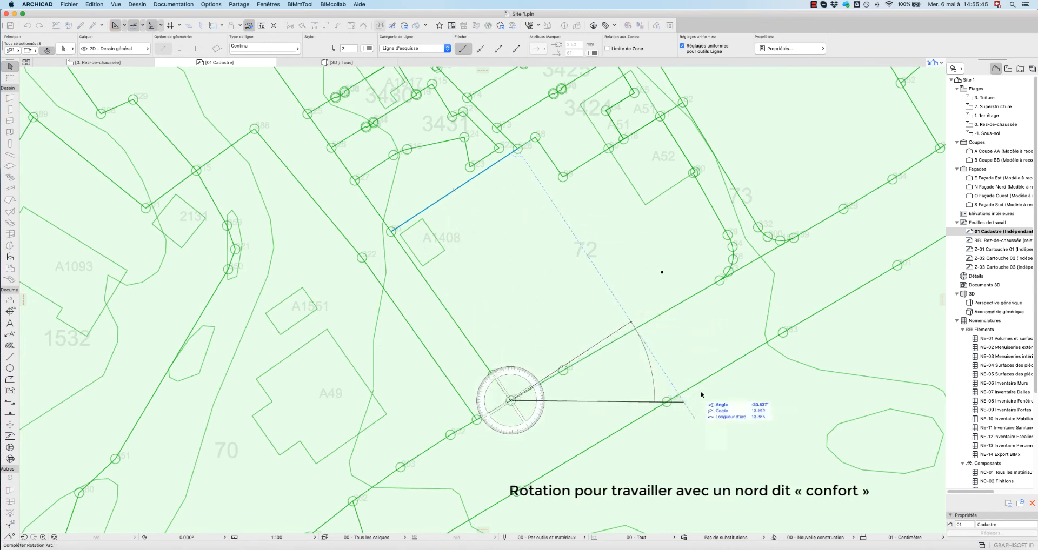
pyautogui.click(741, 397)
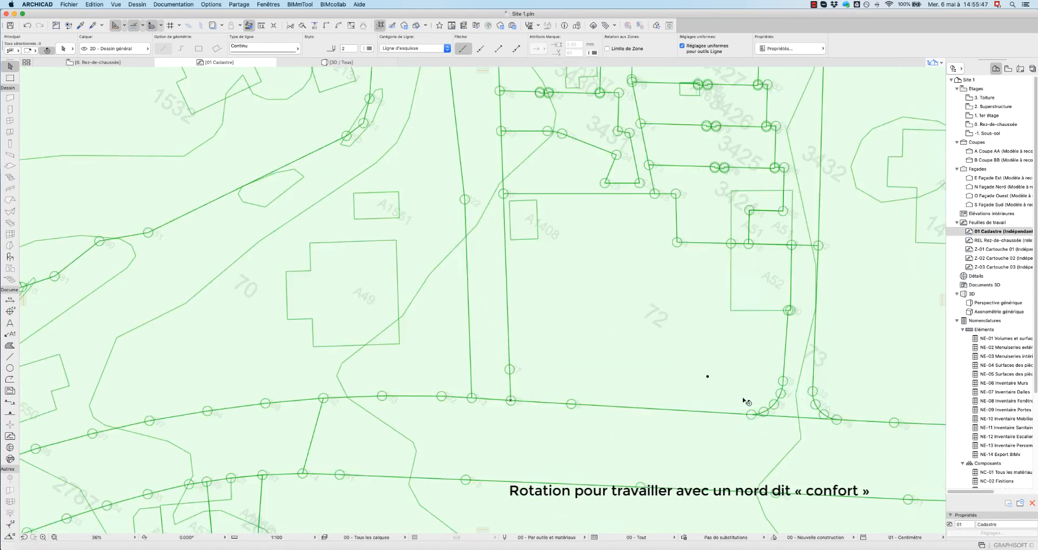
pyautogui.scroll(-3, 619, 358)
pyautogui.press('Escape')
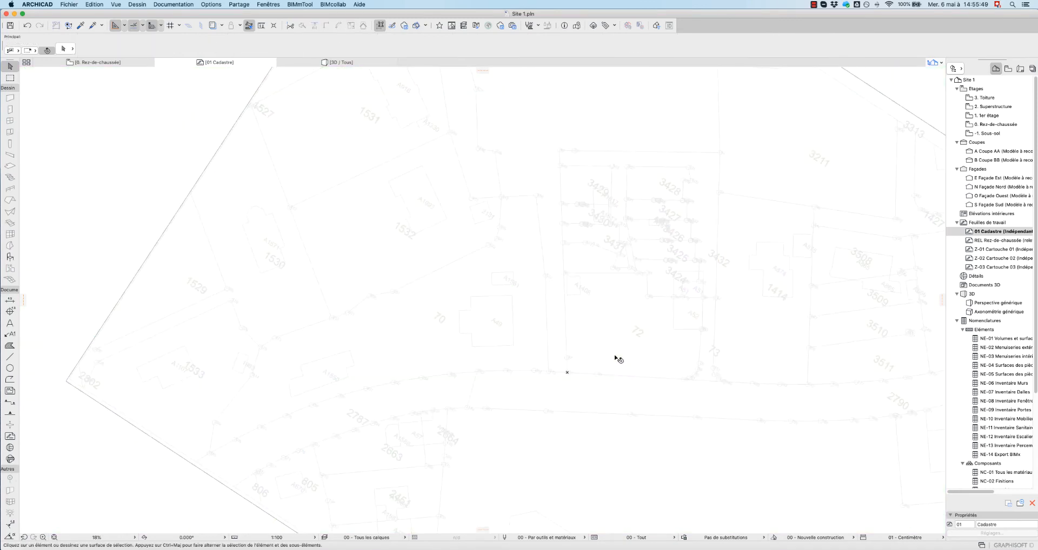
# Step: Open the 0. Rez-de-chaussée floor plan and show the 01 Cadastre worksheet as its trace reference
pyautogui.doubleClick(1005, 124)
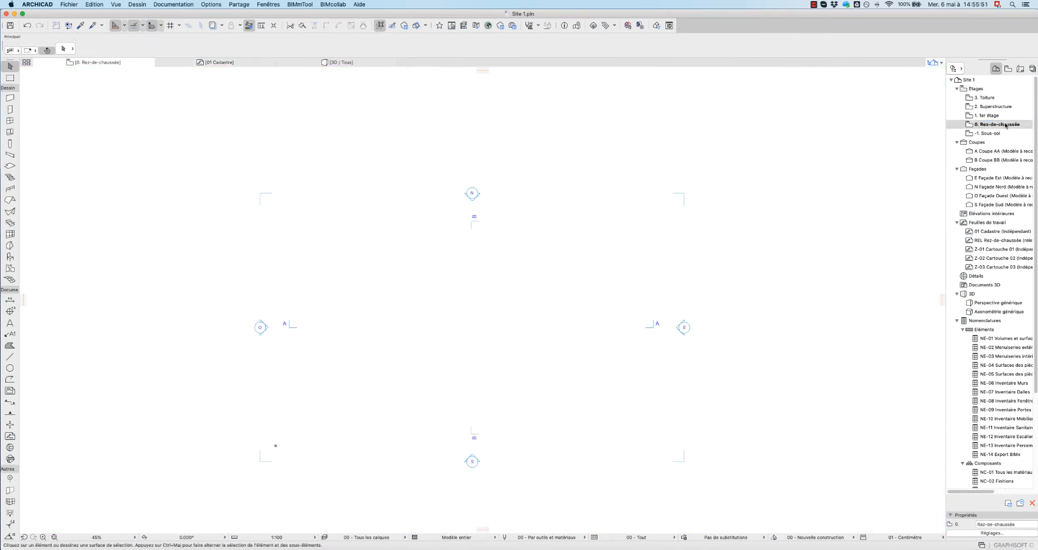
pyautogui.rightClick(988, 233)
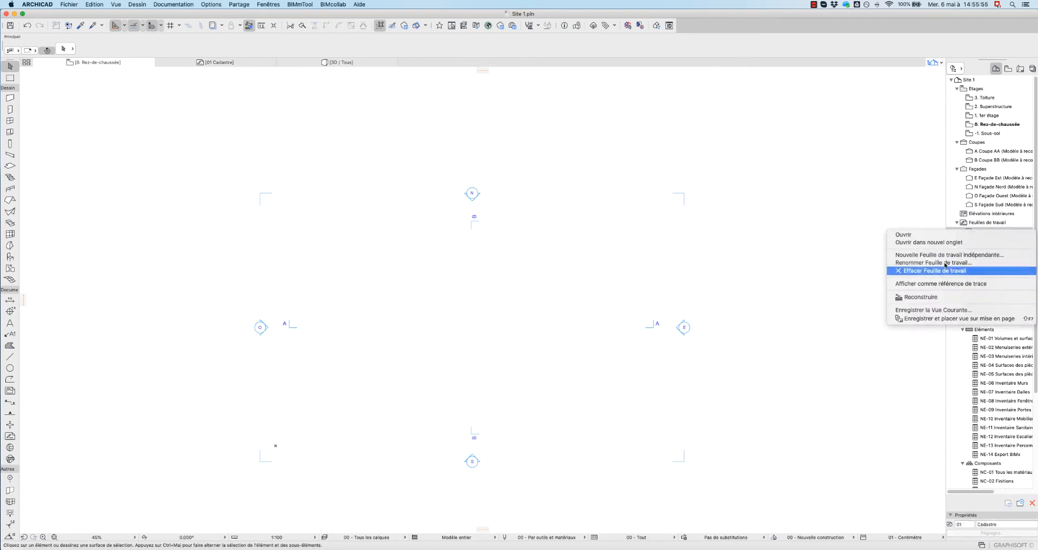
pyautogui.click(940, 284)
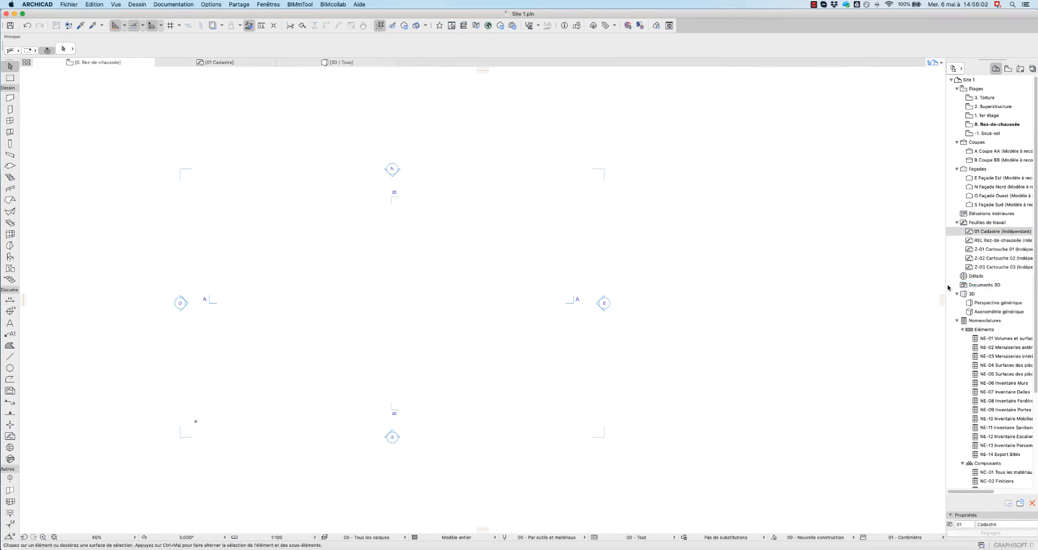
pyautogui.scroll(-6, 481, 334)
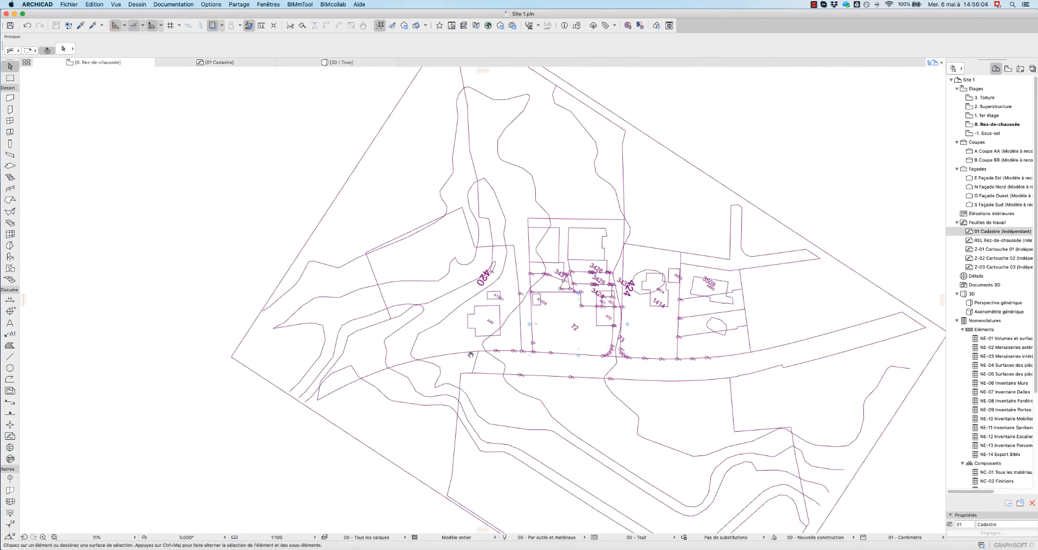
# Step: Place the location reference point object at the centre of the drawn origin mark, shown by its circle and north line
pyautogui.click(54, 537)
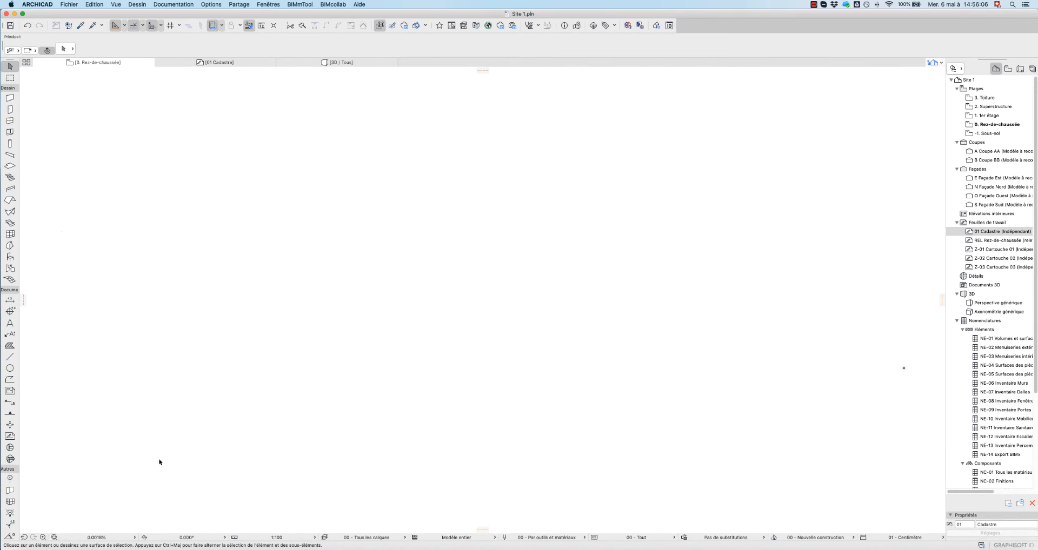
pyautogui.scroll(2, 57, 233)
pyautogui.scroll(10, 71, 236)
pyautogui.scroll(15, 181, 261)
pyautogui.scroll(2, 223, 228)
pyautogui.click(10, 257)
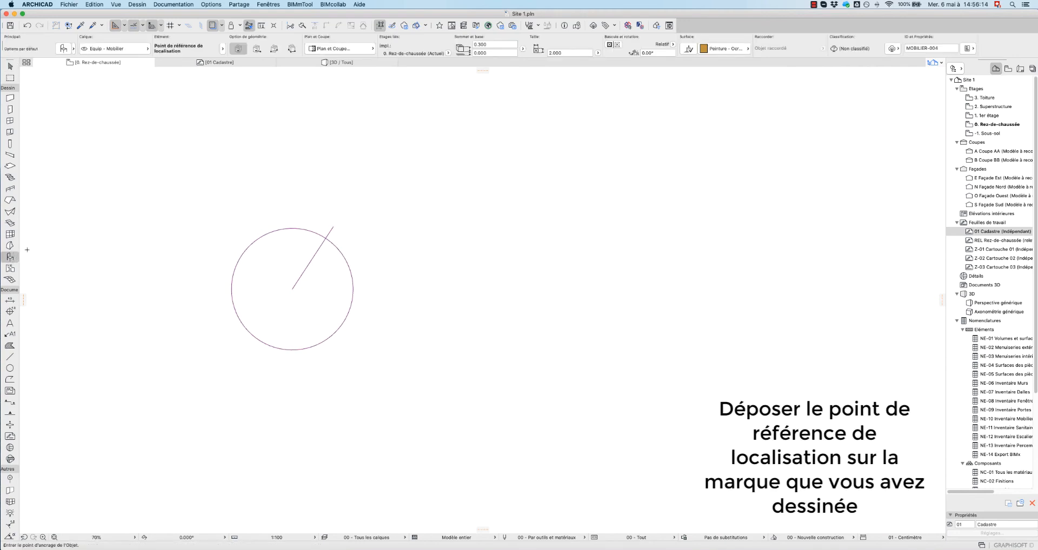
pyautogui.click(63, 48)
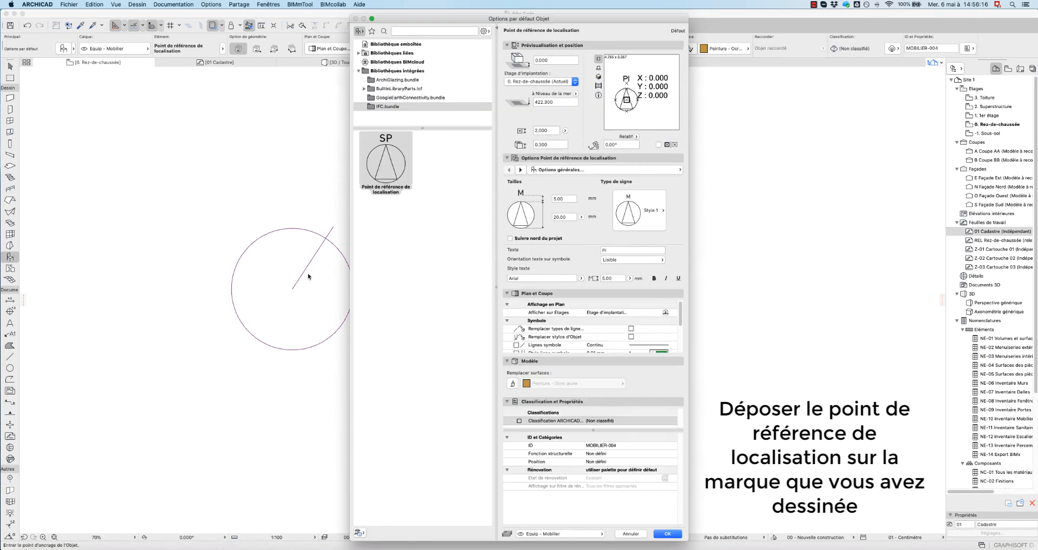
pyautogui.click(667, 534)
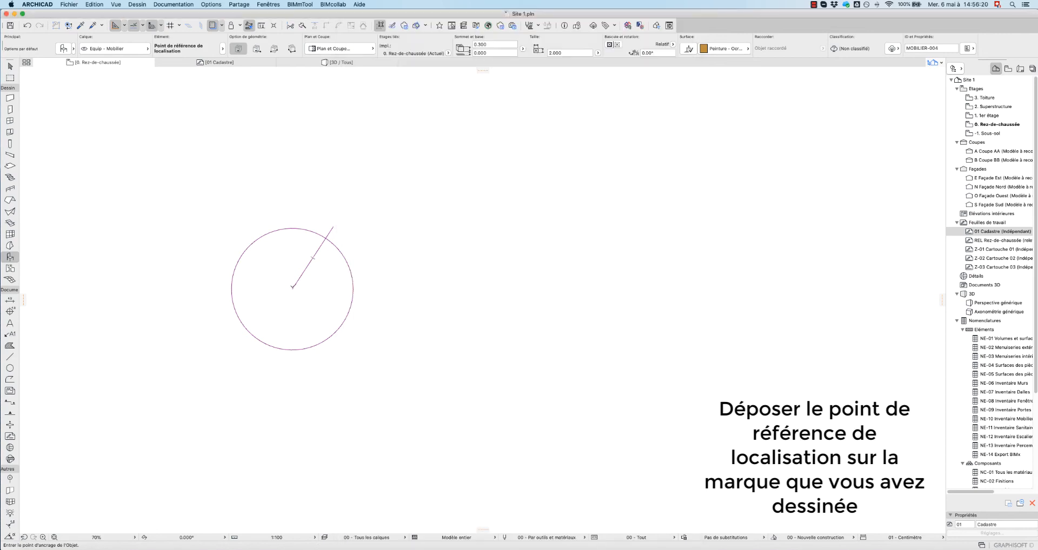
pyautogui.click(292, 288)
pyautogui.scroll(3, 297, 292)
# Step: Rotate the placed location reference point from vertical to align with the mark's slanted north line
pyautogui.click(301, 295)
pyautogui.press('super+e')
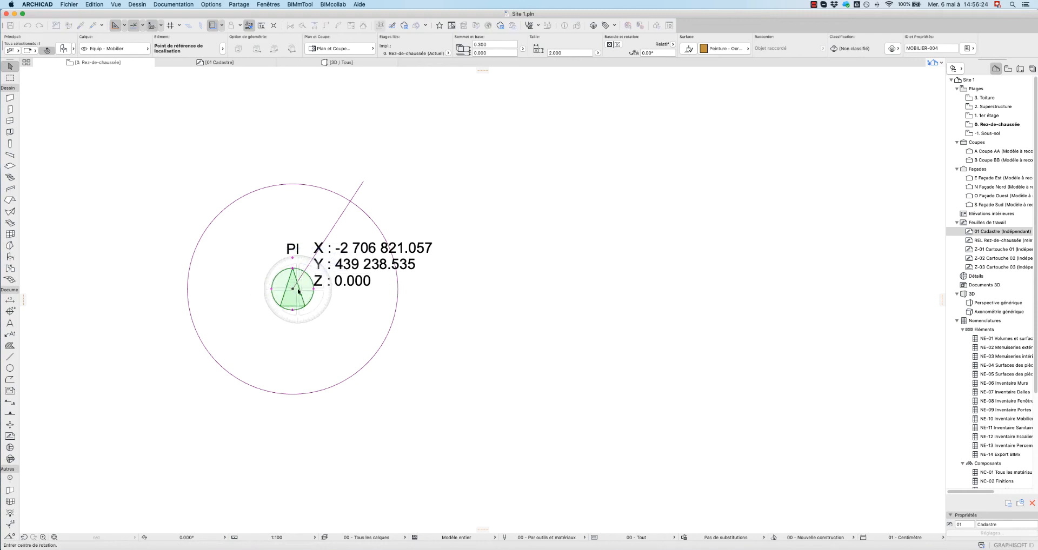
pyautogui.click(292, 289)
pyautogui.click(286, 142)
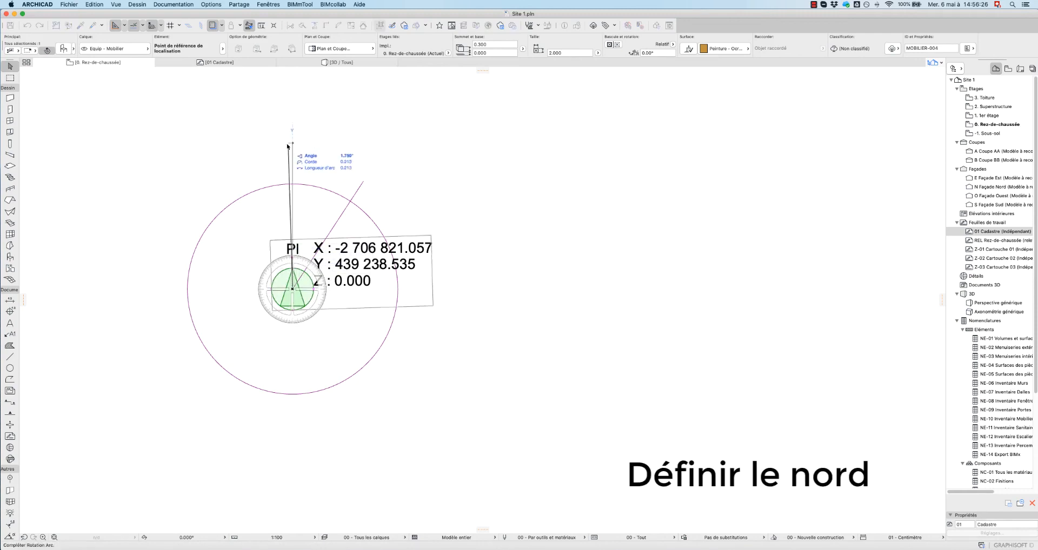
pyautogui.click(364, 183)
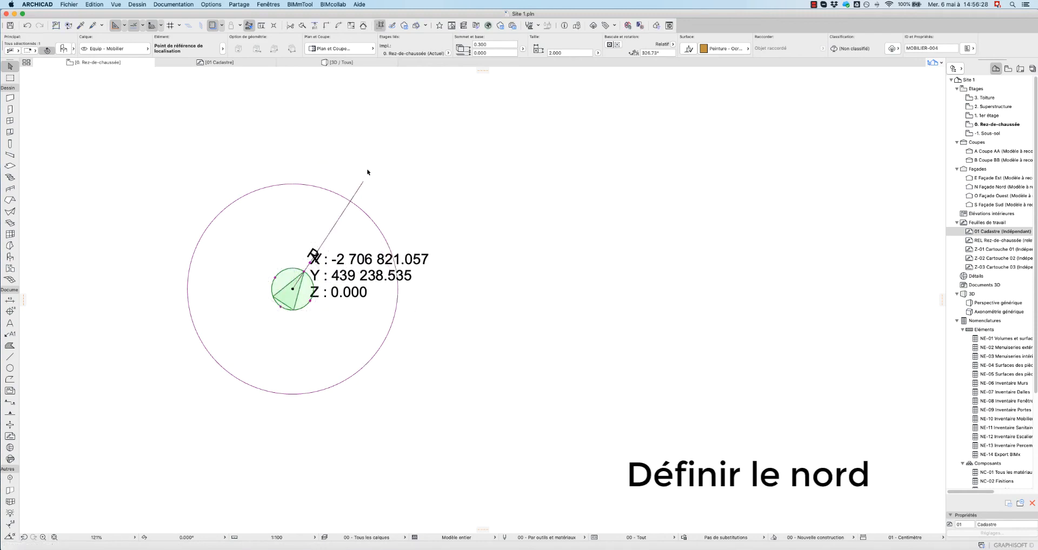
# Step: Set the location reference point's elevation relative to sea level to 0
pyautogui.click(63, 48)
pyautogui.doubleClick(560, 99)
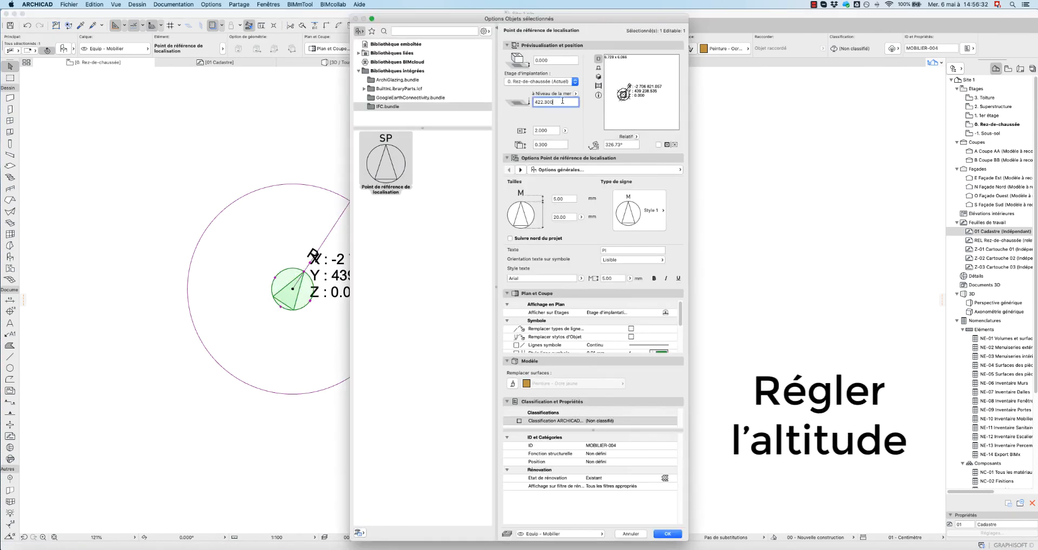
pyautogui.write('0')
pyautogui.press('Return')
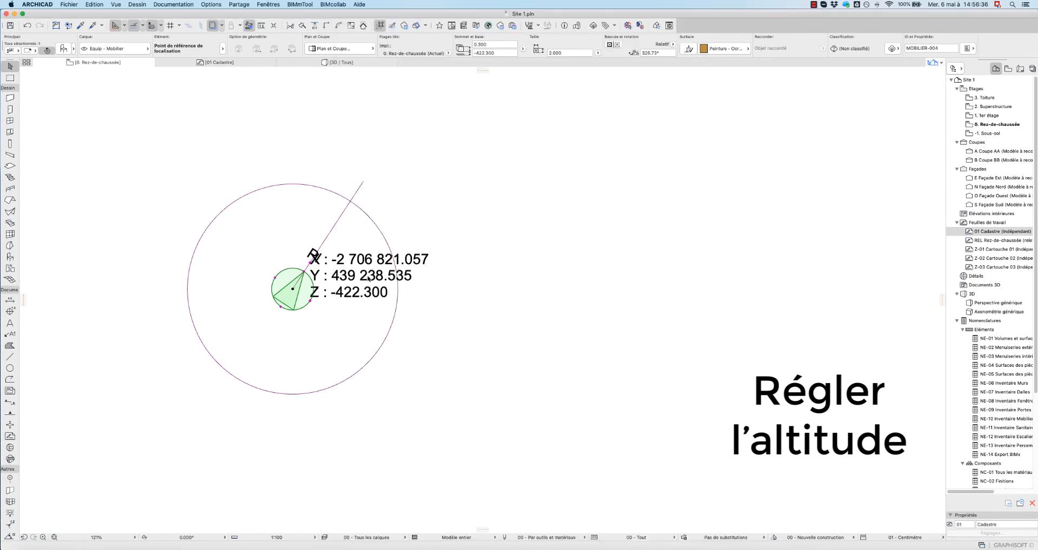
pyautogui.press('Escape')
# Step: Choose the IFC REVIT object from the embedded library as the object to place
pyautogui.scroll(-4, 560, 306)
pyautogui.moveTo(699, 341); pyautogui.dragTo(292, 322, button='middle')
pyautogui.scroll(-4, 512, 317)
pyautogui.scroll(-3, 541, 315)
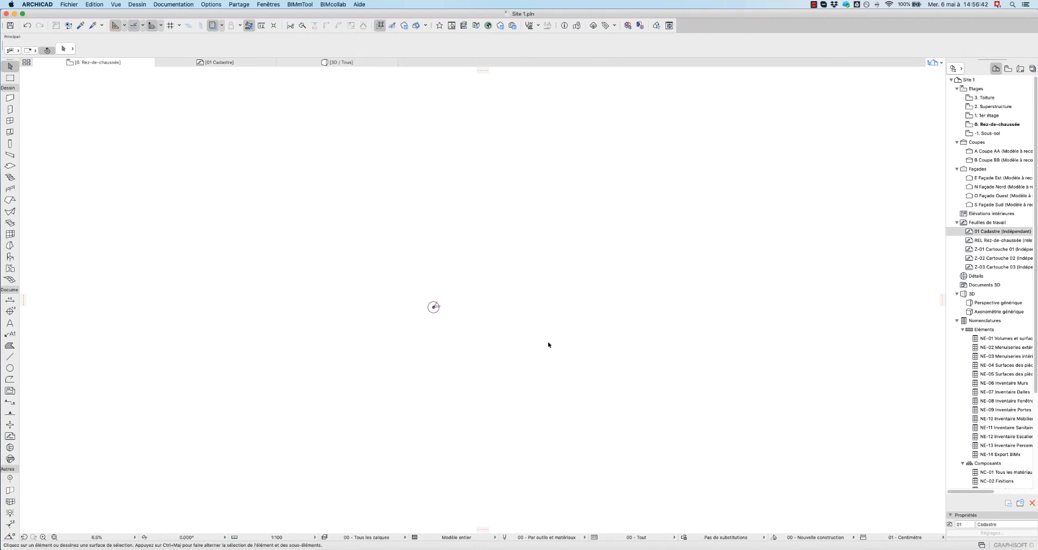
pyautogui.click(55, 538)
pyautogui.scroll(15, 866, 369)
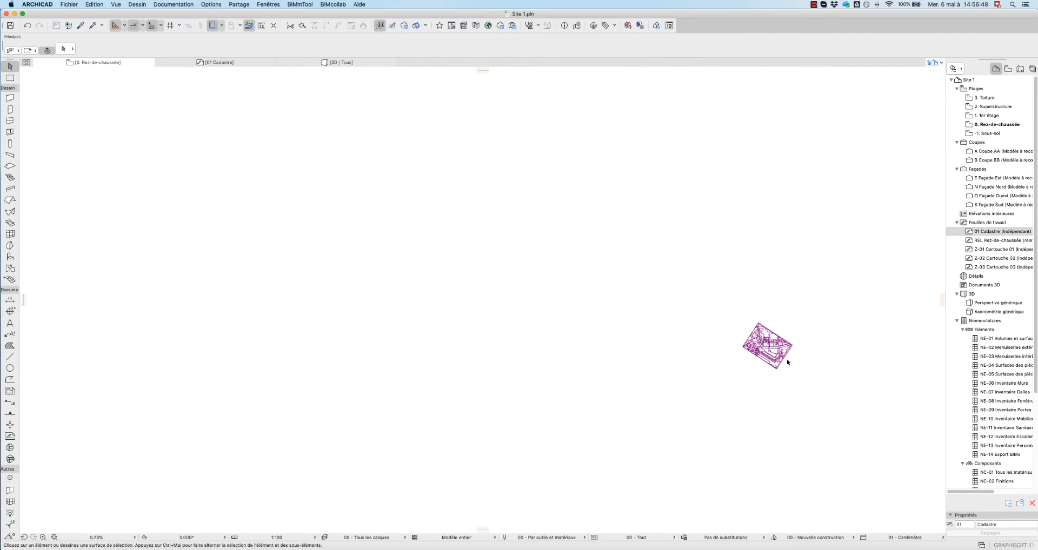
pyautogui.scroll(5, 683, 302)
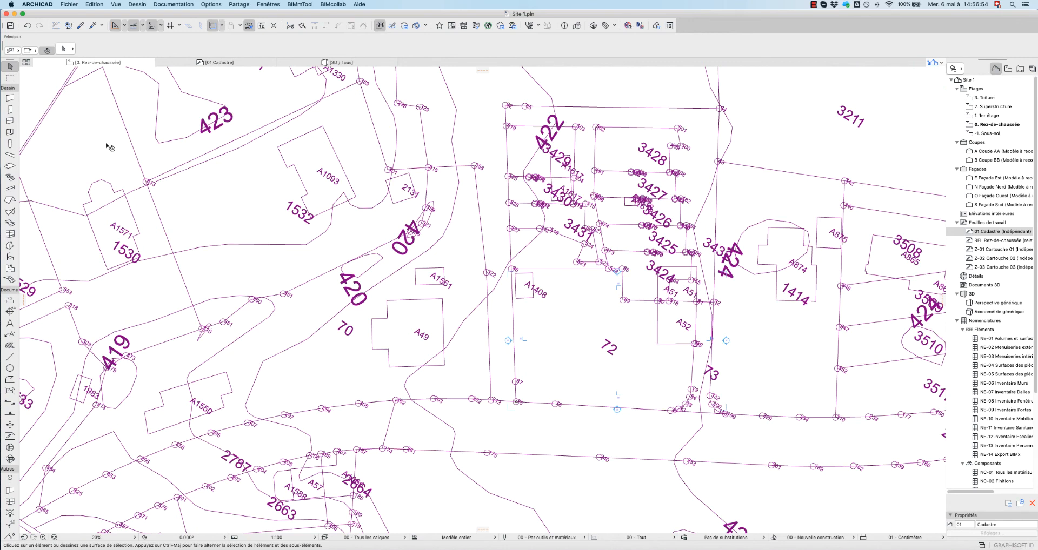
pyautogui.click(9, 258)
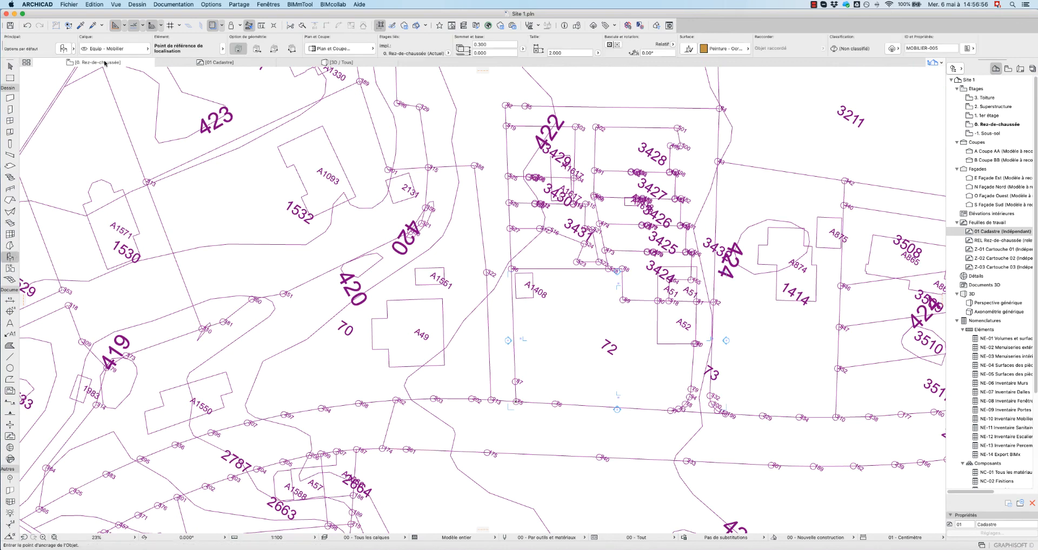
pyautogui.click(63, 48)
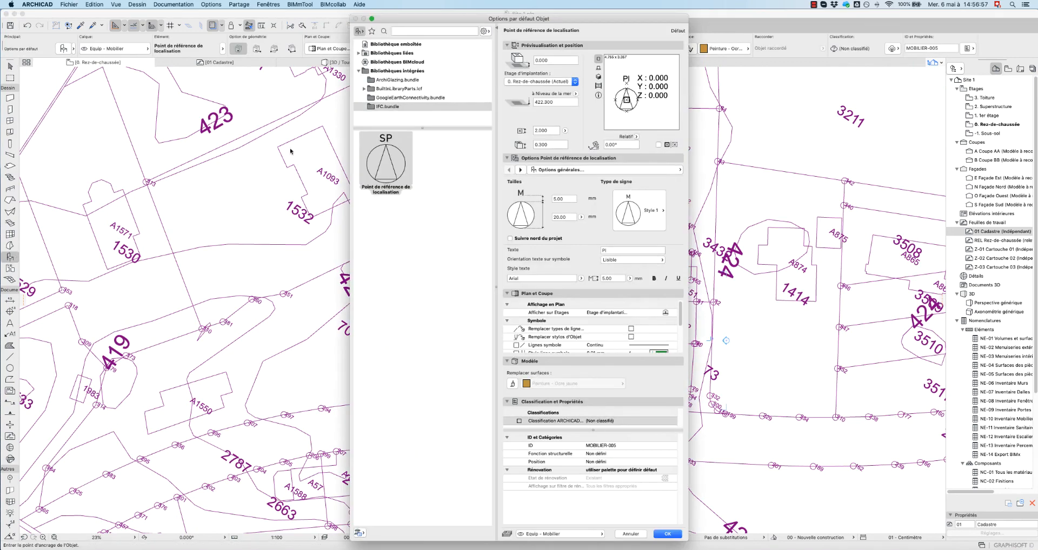
pyautogui.click(395, 45)
pyautogui.click(404, 139)
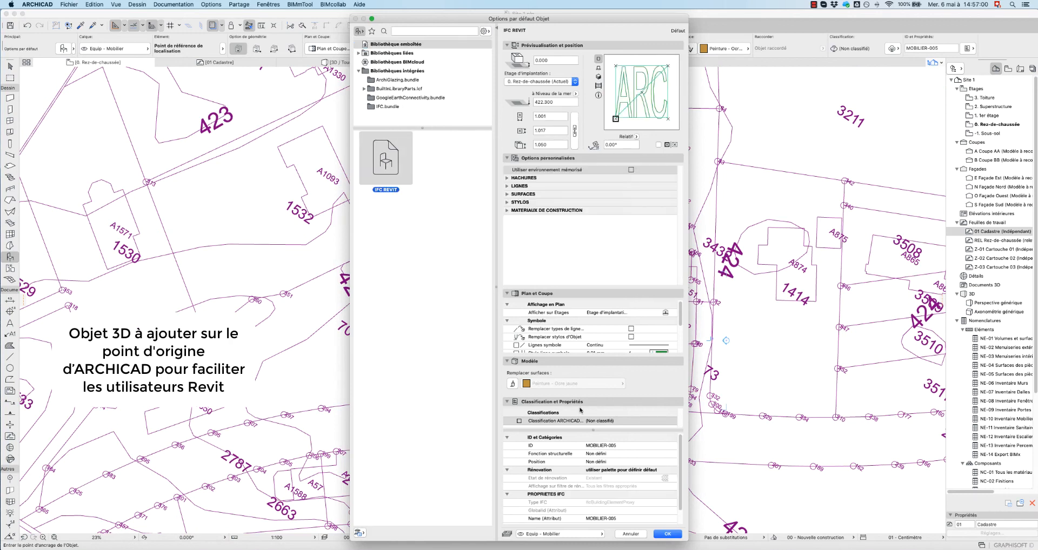
pyautogui.click(668, 534)
# Step: Place the IFC REVIT object at the project origin on survey point 75 and view it in 3D
pyautogui.scroll(5, 508, 406)
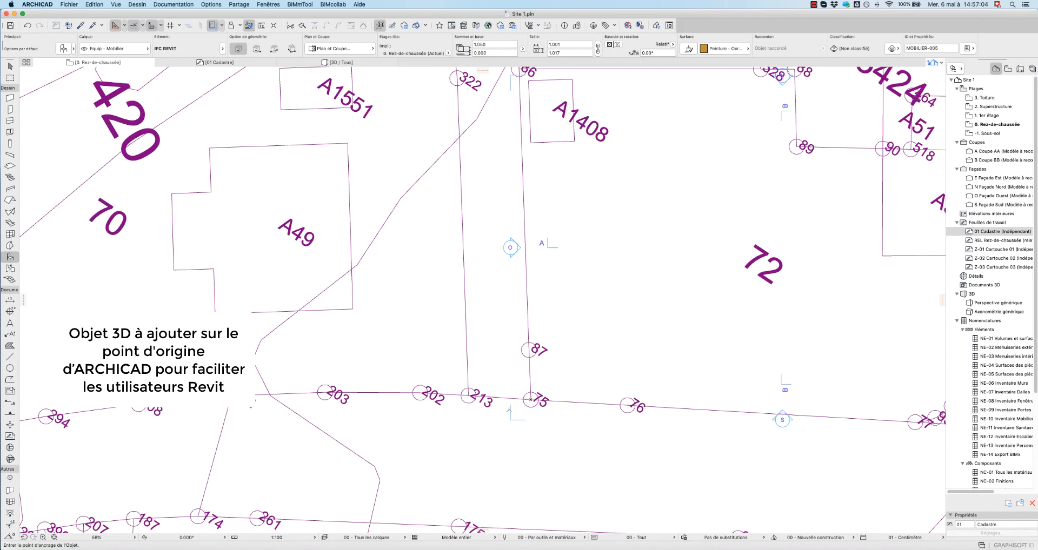
pyautogui.scroll(3, 530, 400)
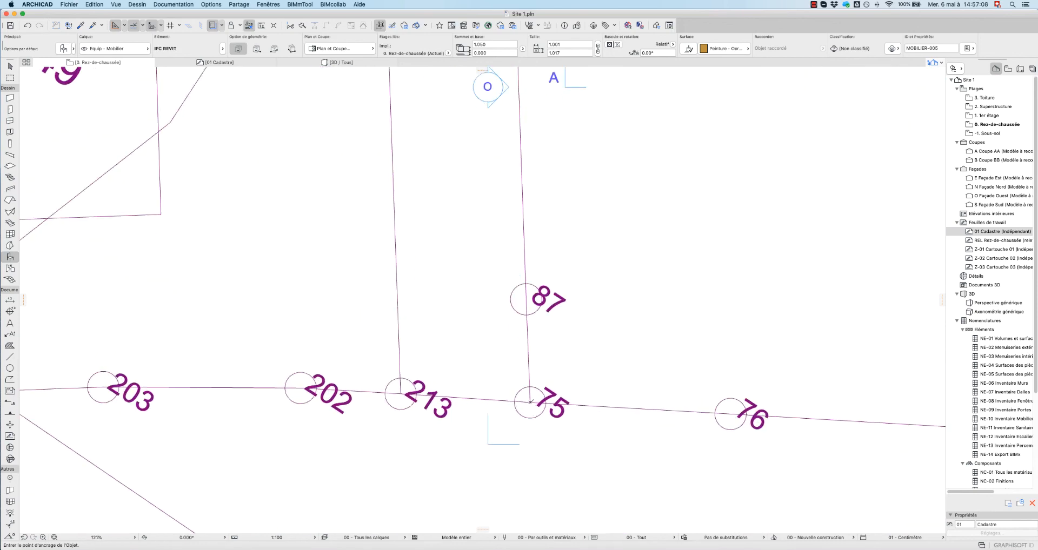
pyautogui.click(530, 402)
pyautogui.click(364, 63)
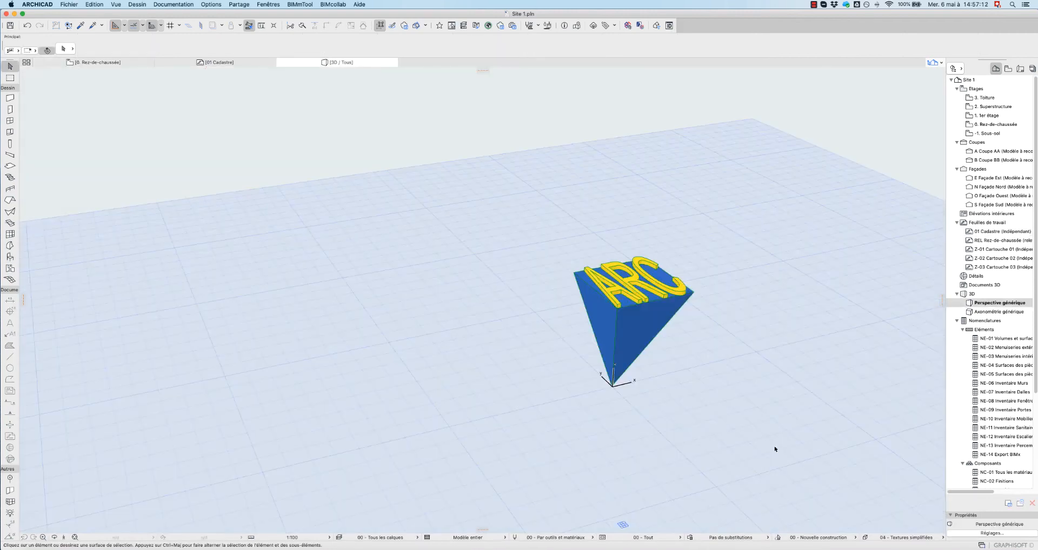
pyautogui.scroll(2, 628, 366)
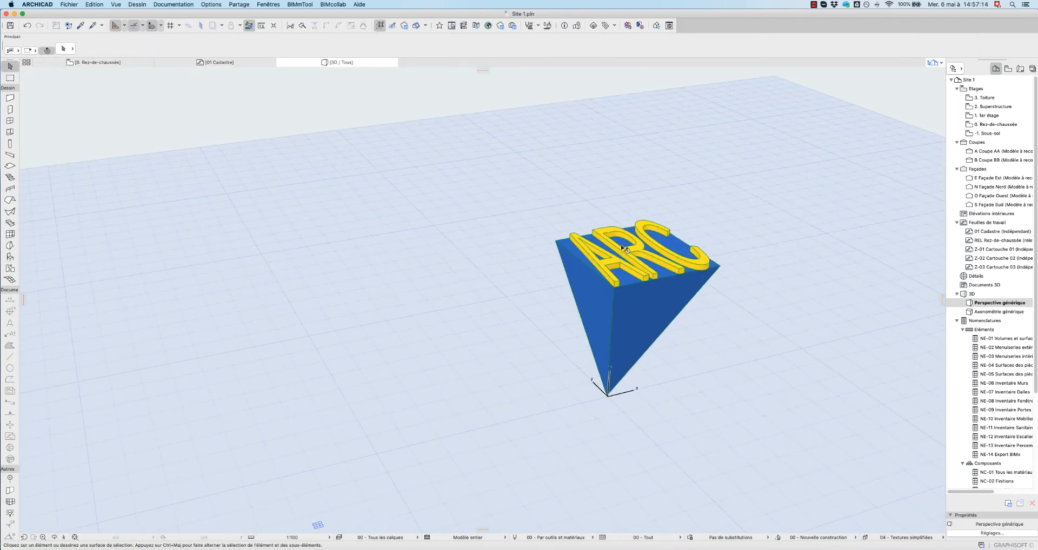